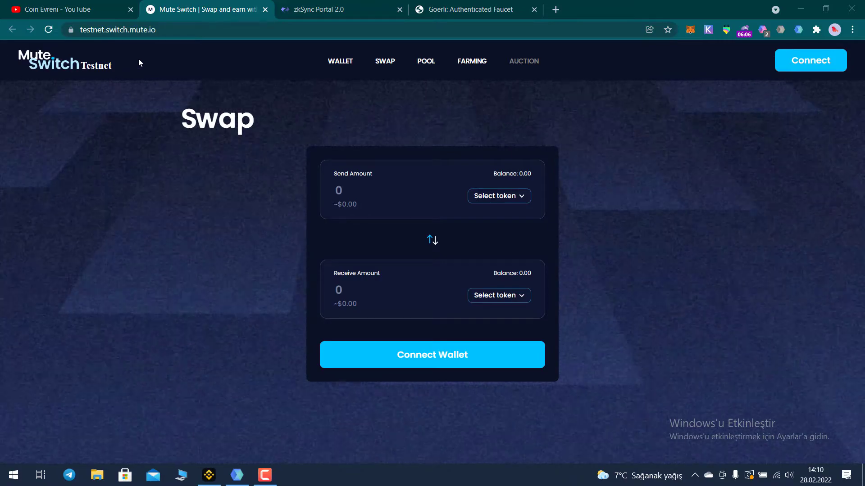
Look over the Mute Switch testnet swap page, the zkSync portal and the Coin Evreni channel's uploaded videos on YouTube
click(323, 12)
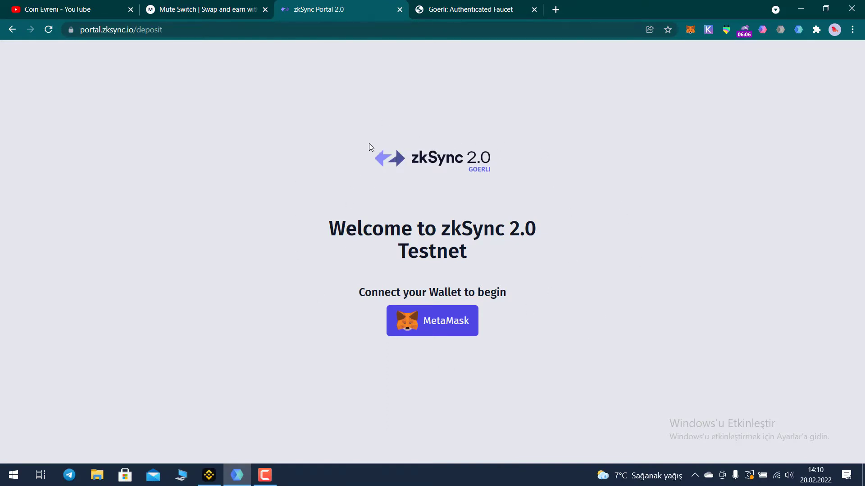
click(72, 10)
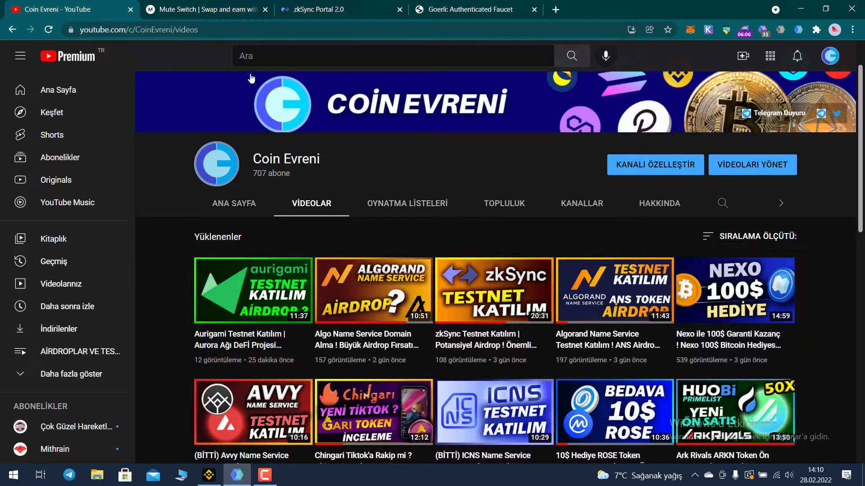
click(245, 9)
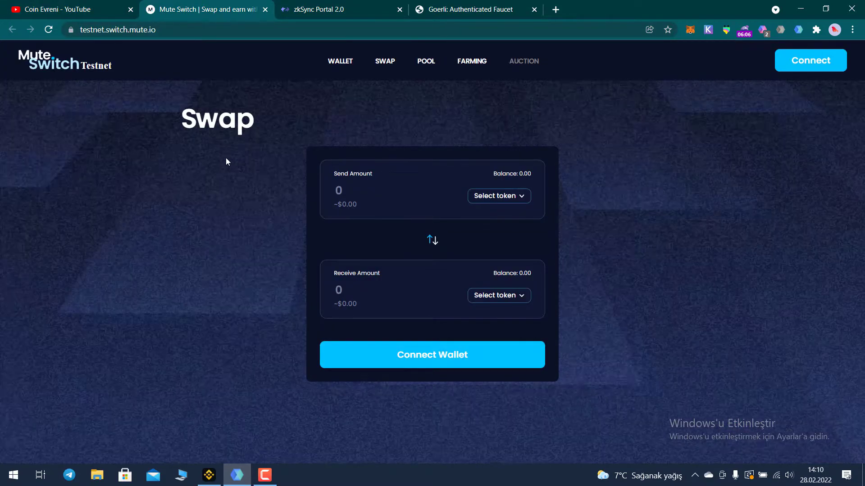
click(321, 13)
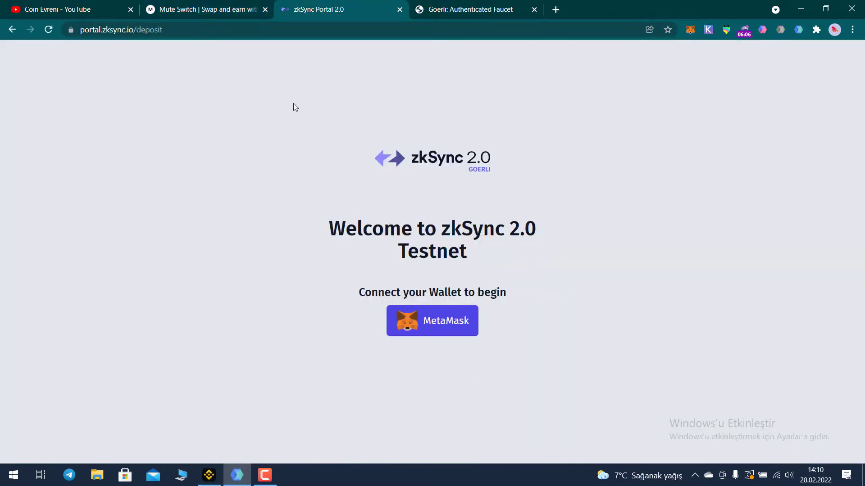
click(58, 6)
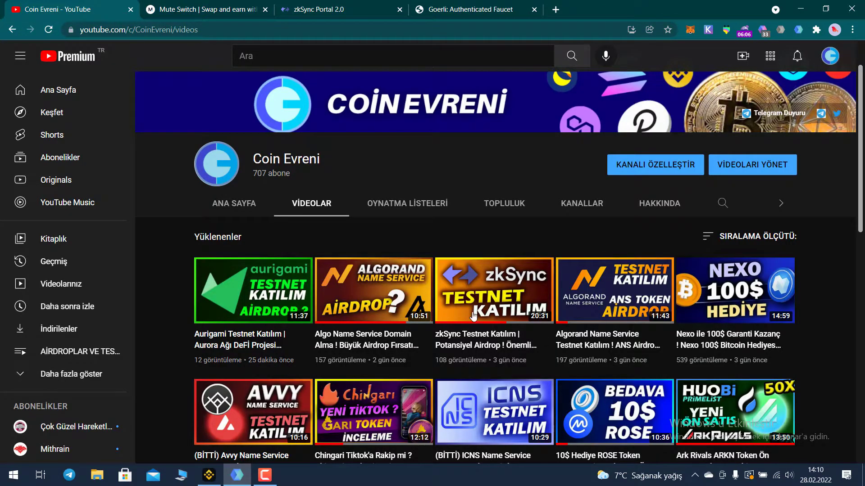
click(189, 12)
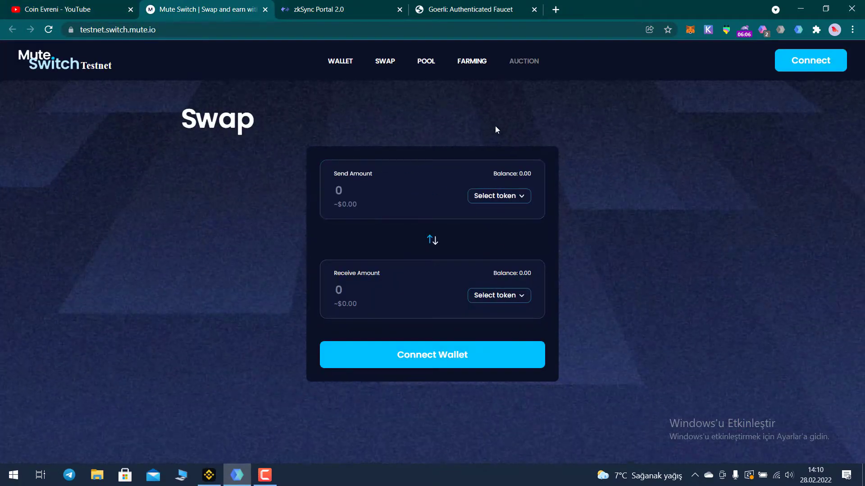
click(104, 14)
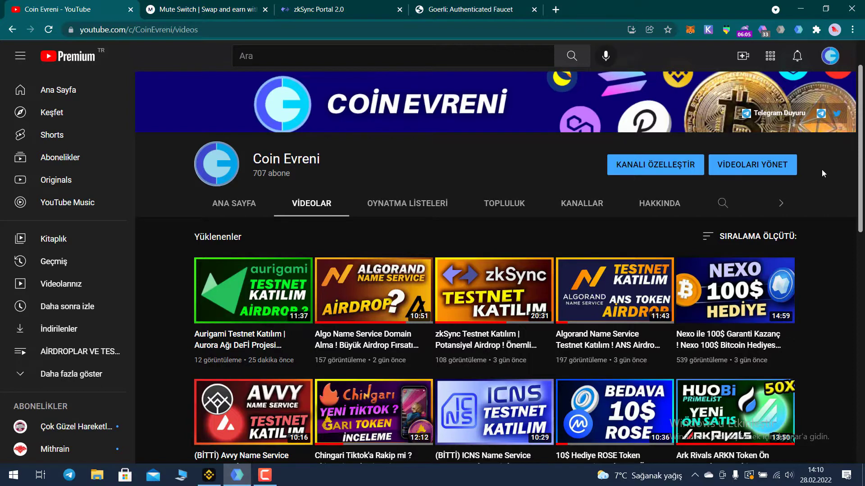
scroll(822, 169, up, 1)
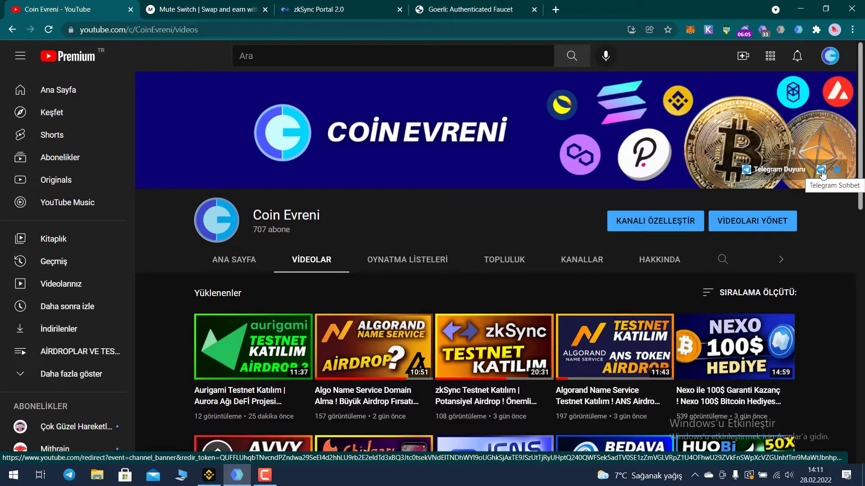
scroll(593, 223, down, 3)
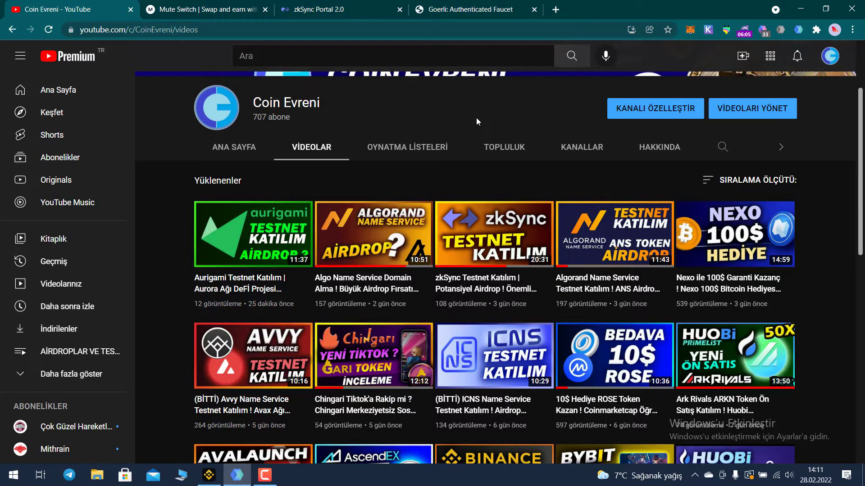
scroll(477, 122, up, 3)
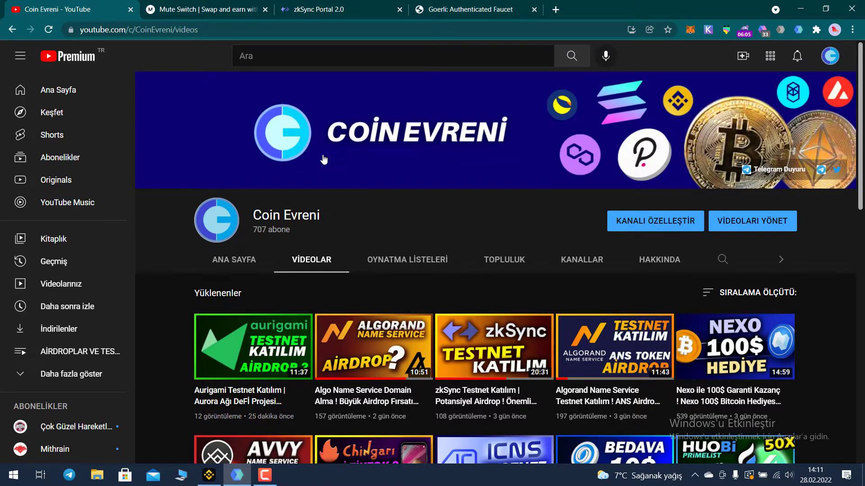
click(199, 15)
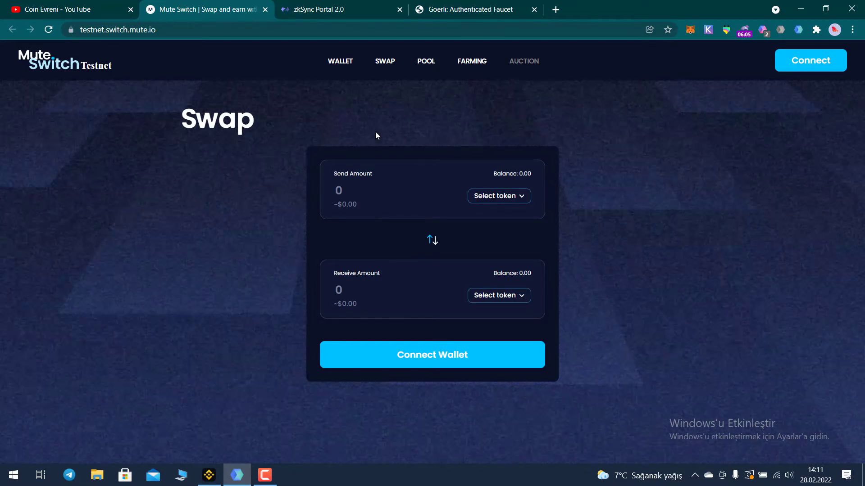
Connect the MetaMask wallet to the zkSync 2.0 portal and allow the switch to the ZkSync Testnet - Goerli network
click(322, 12)
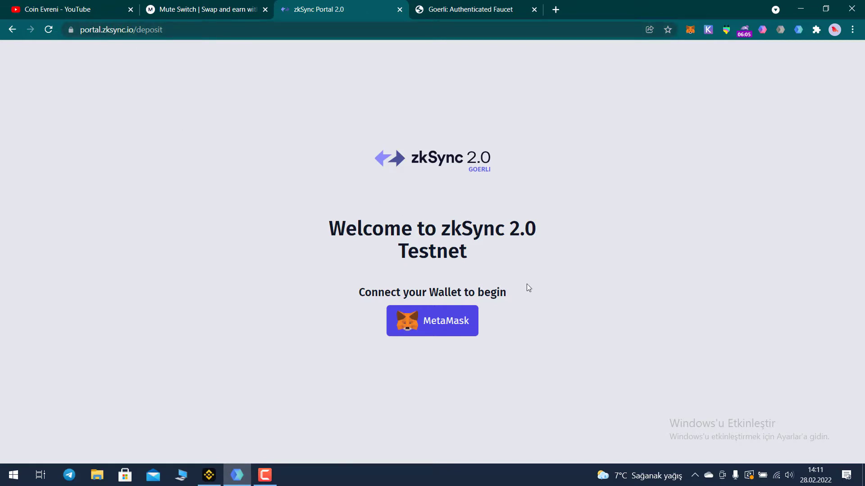
click(435, 327)
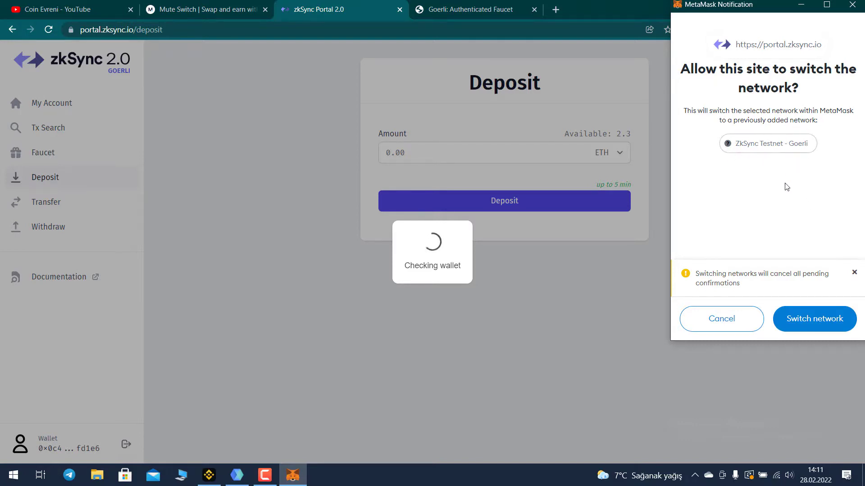
click(815, 327)
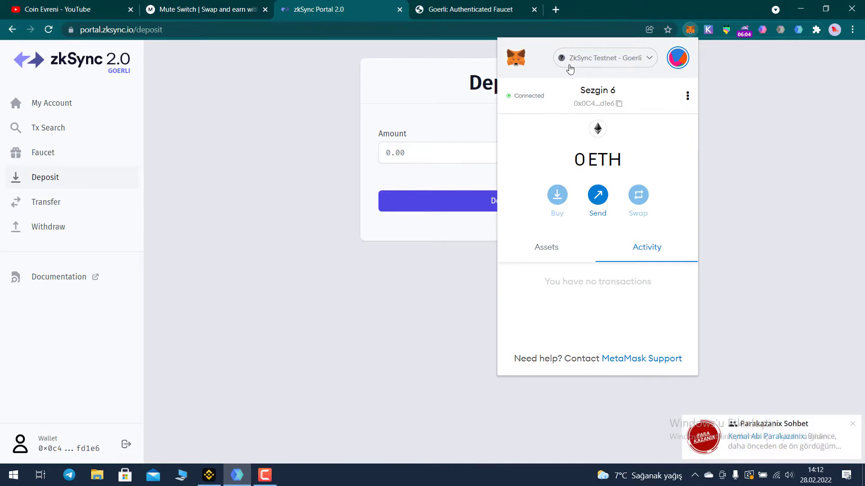
click(853, 423)
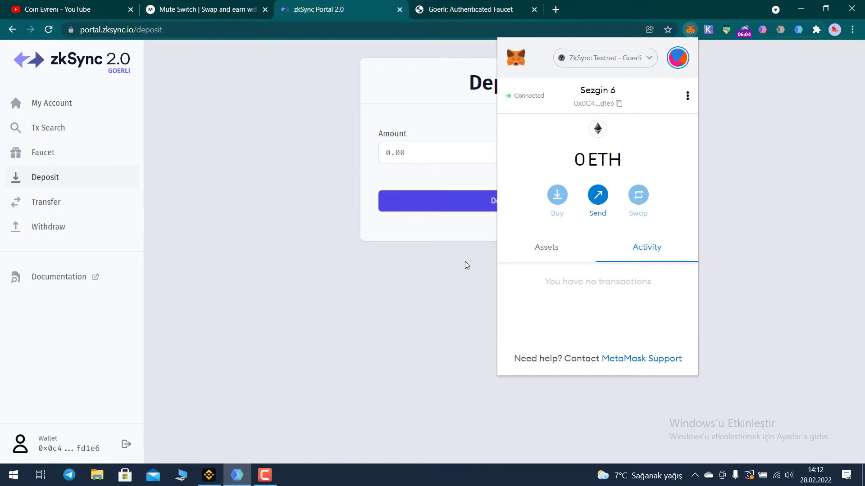
click(425, 291)
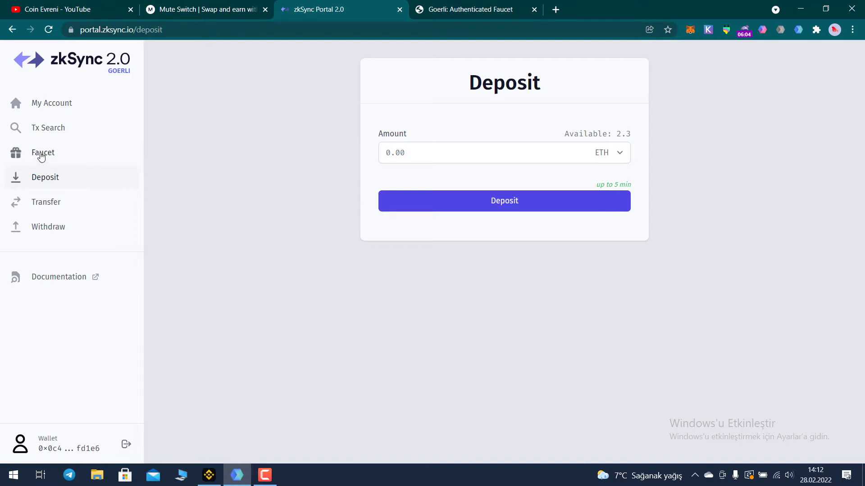
Request test tokens from the zkSync faucet and check the token balances in My Account
click(54, 151)
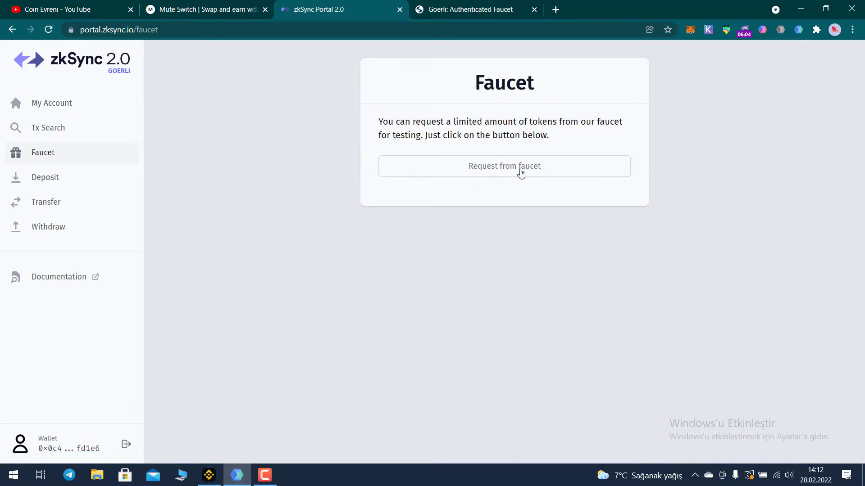
click(510, 171)
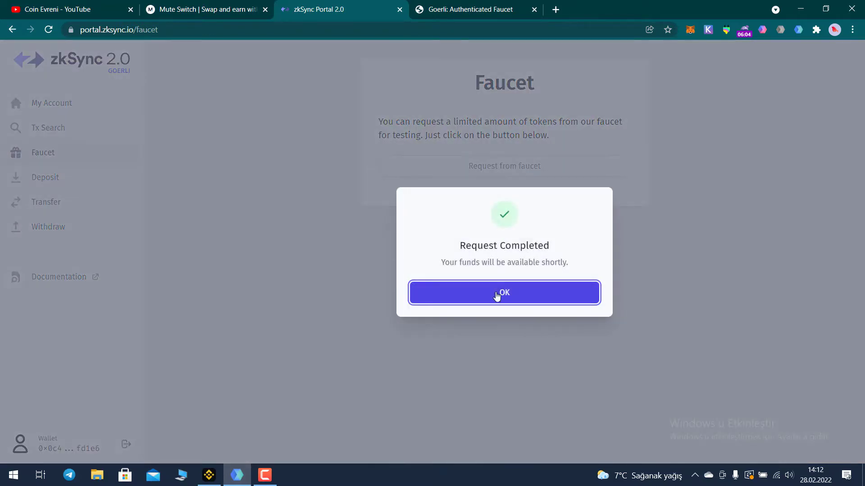
click(497, 297)
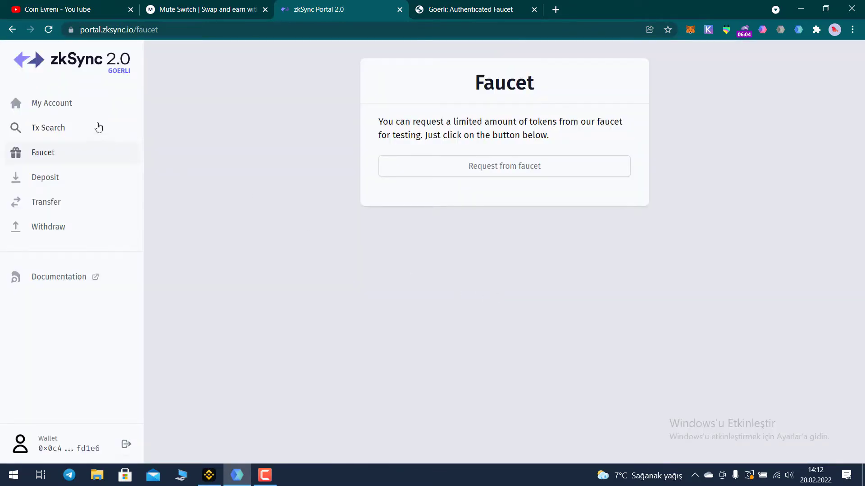
click(54, 106)
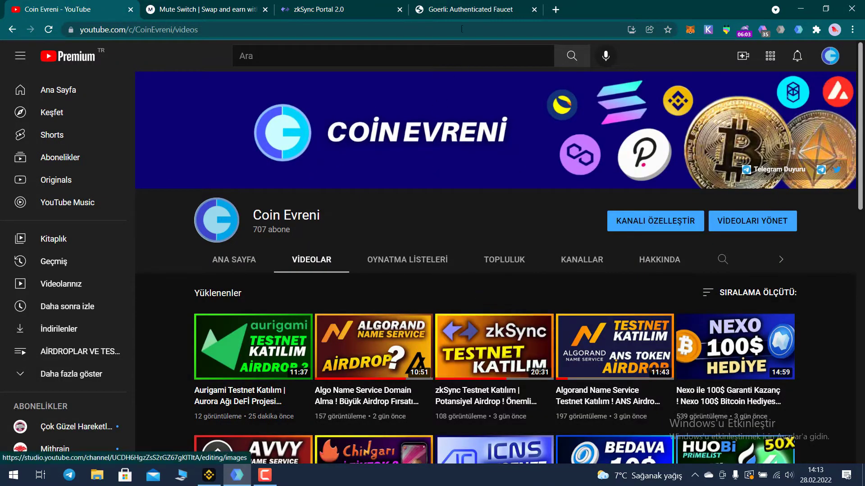
click(314, 11)
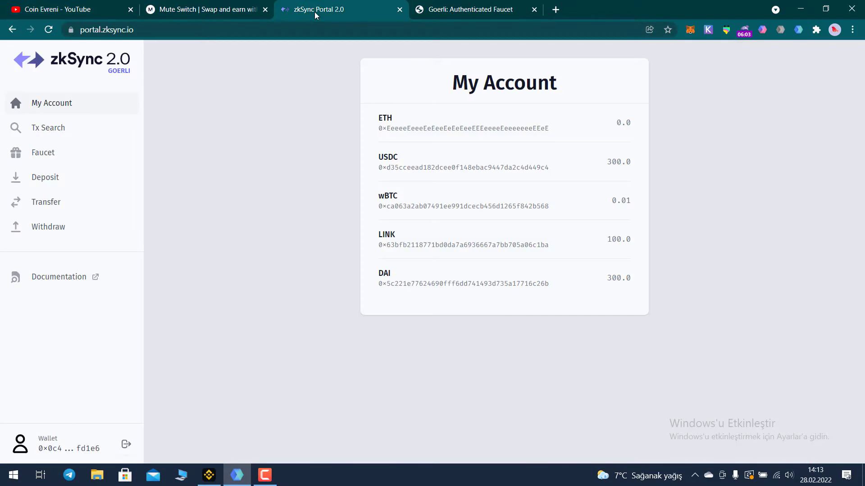
Open the zkSync Deposit page and switch MetaMask to the Goerli Test Network
click(49, 180)
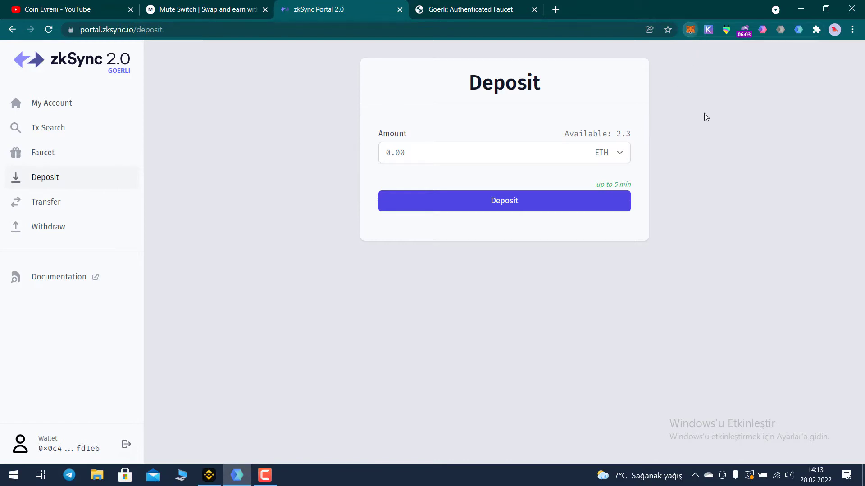
key(alt+shift+m)
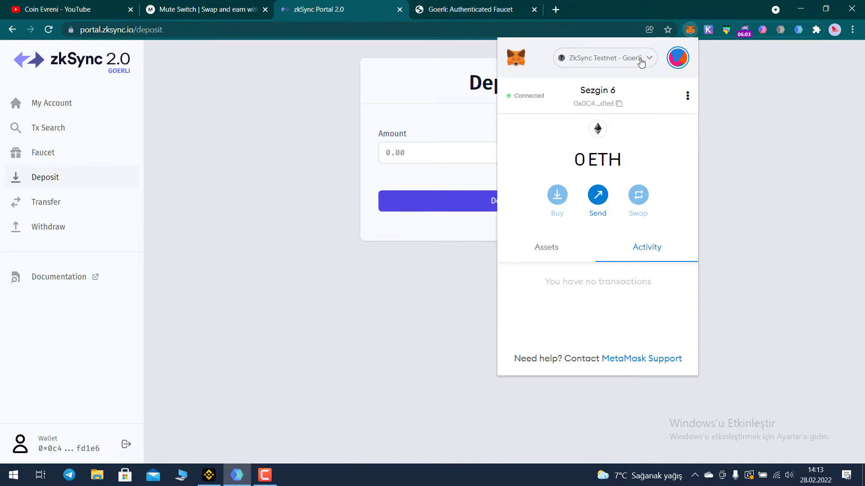
click(641, 62)
scroll(604, 201, down, 8)
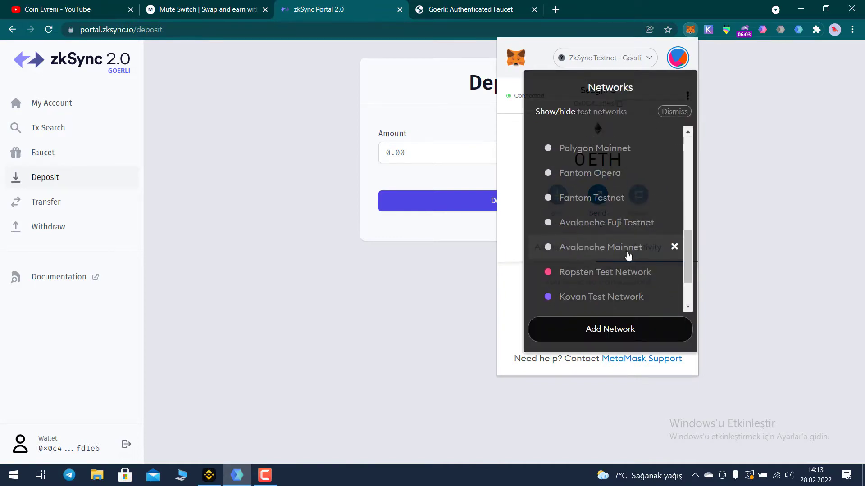
click(597, 279)
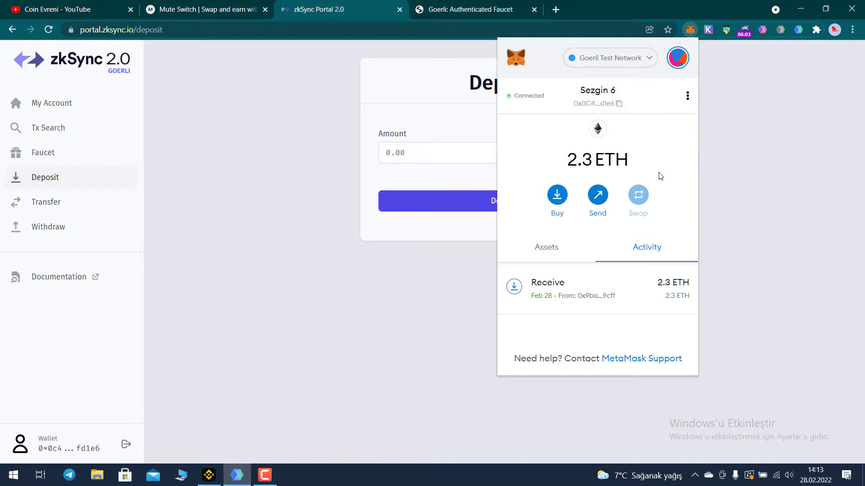
Look at the Goerli Authenticated Faucet page, the wallet's Goerli balance and the YouTube channel, and return to the Deposit page
click(454, 9)
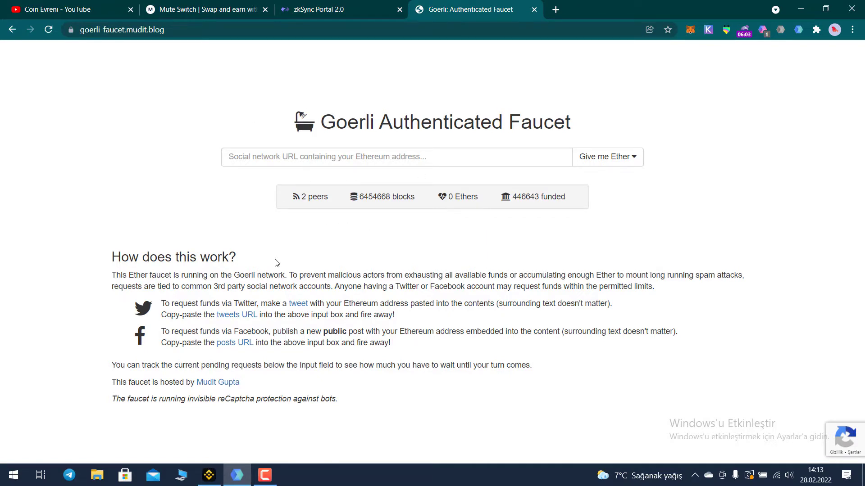
click(346, 17)
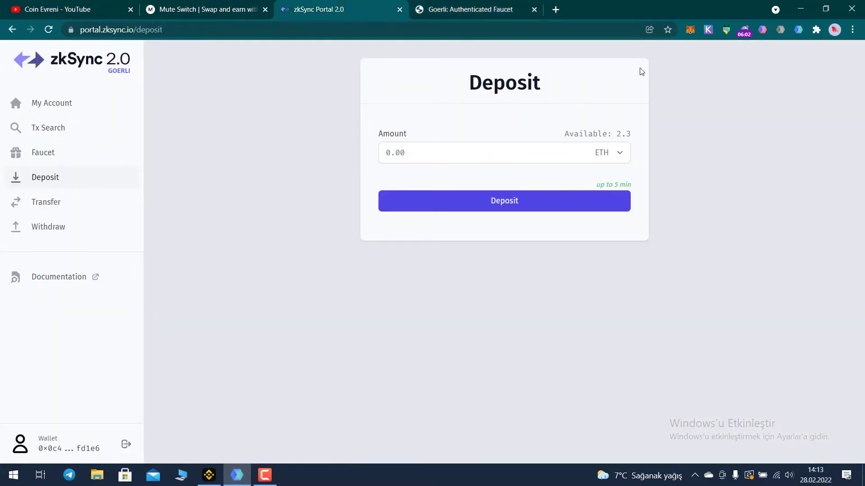
click(688, 35)
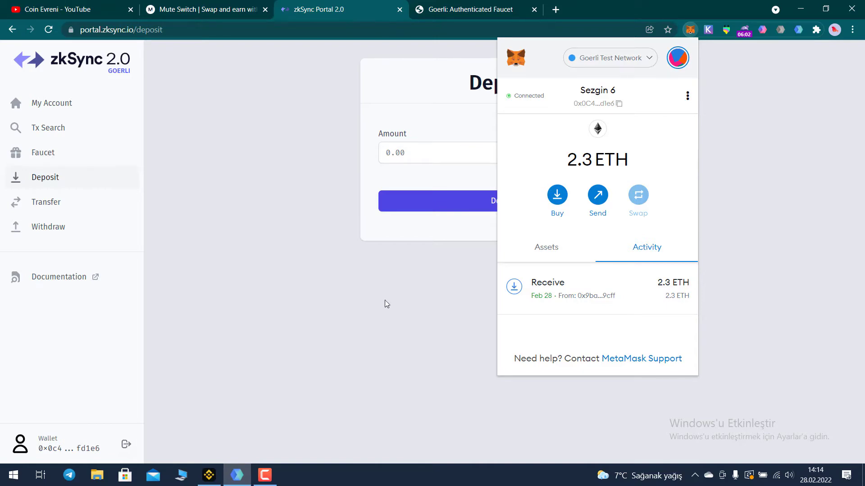
key(ctrl+1)
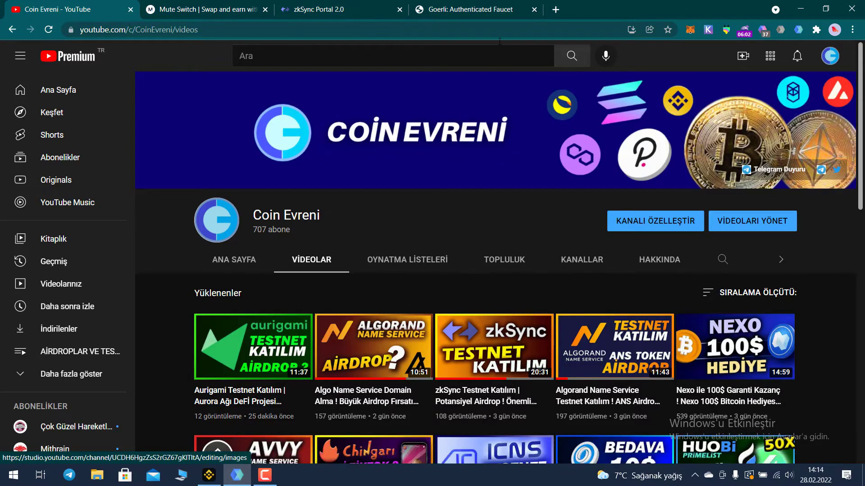
click(350, 11)
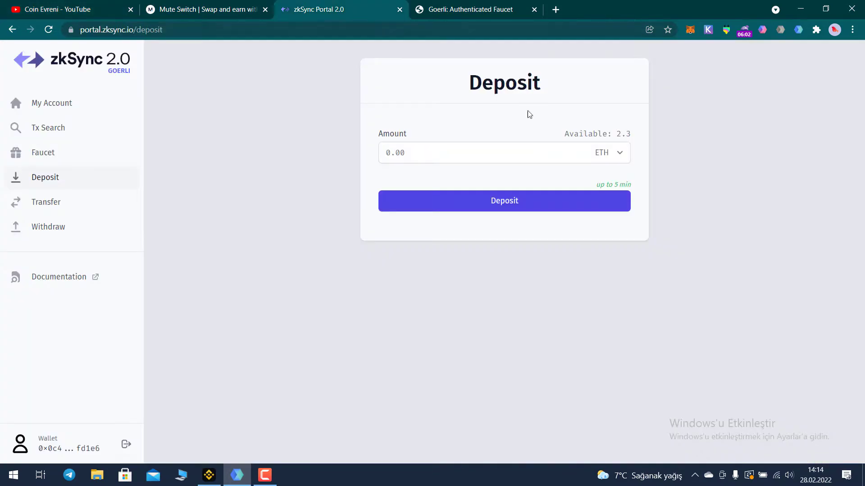
Switch MetaMask back to the ZkSync Testnet - Goerli network and close the wallet window
click(690, 30)
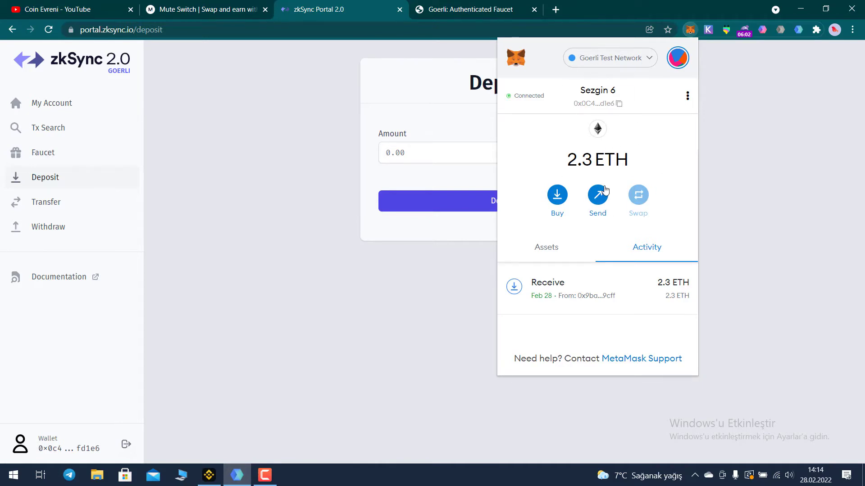
click(628, 60)
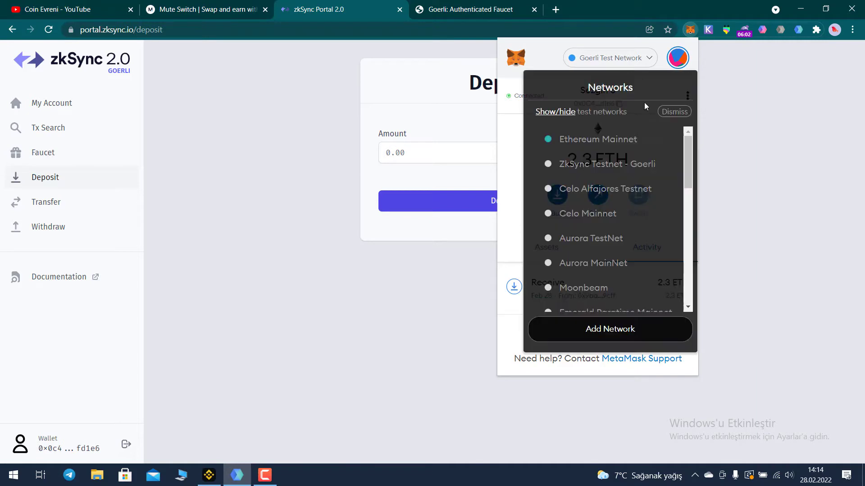
click(624, 169)
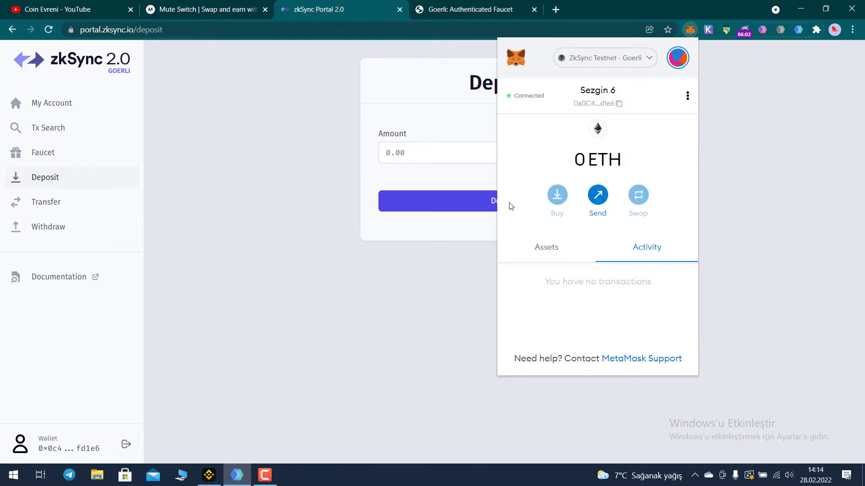
click(281, 180)
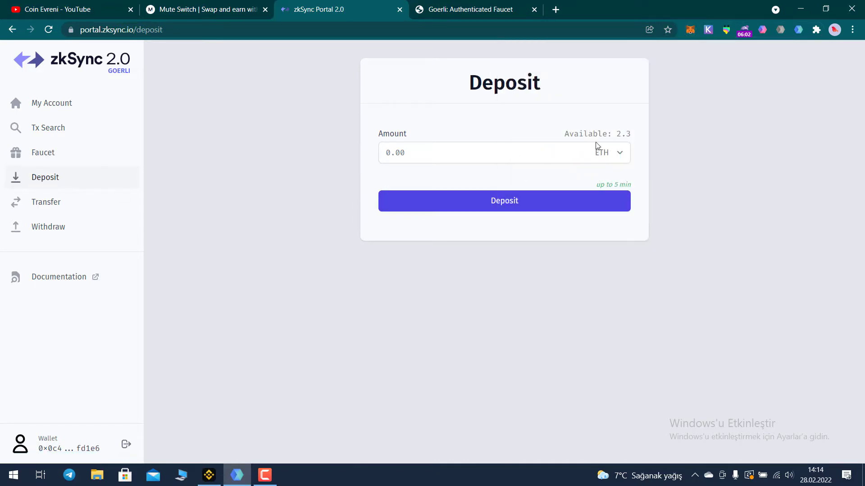
Submit a deposit of 2.2 ETH and allow the site to switch MetaMask to the Goerli Test Network
click(473, 153)
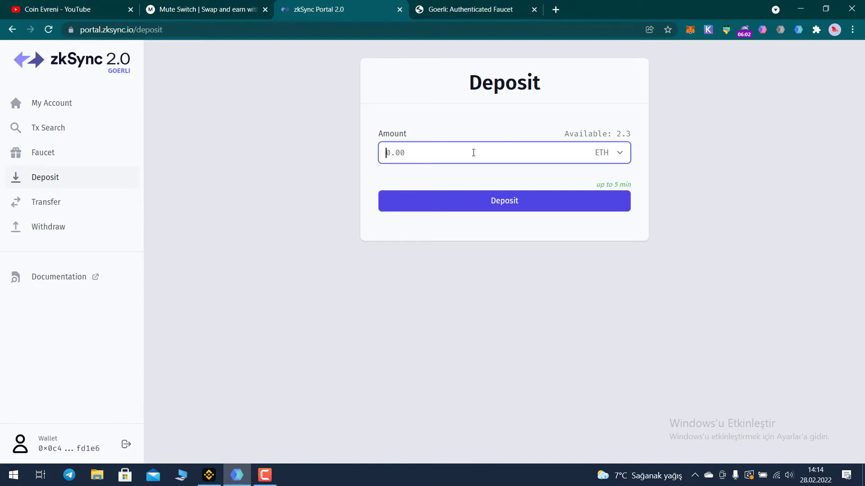
text(2.2)
click(513, 205)
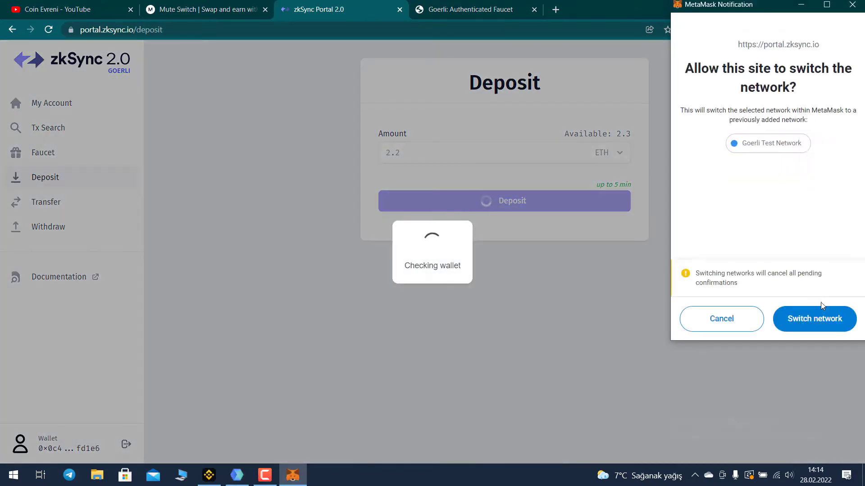
click(830, 319)
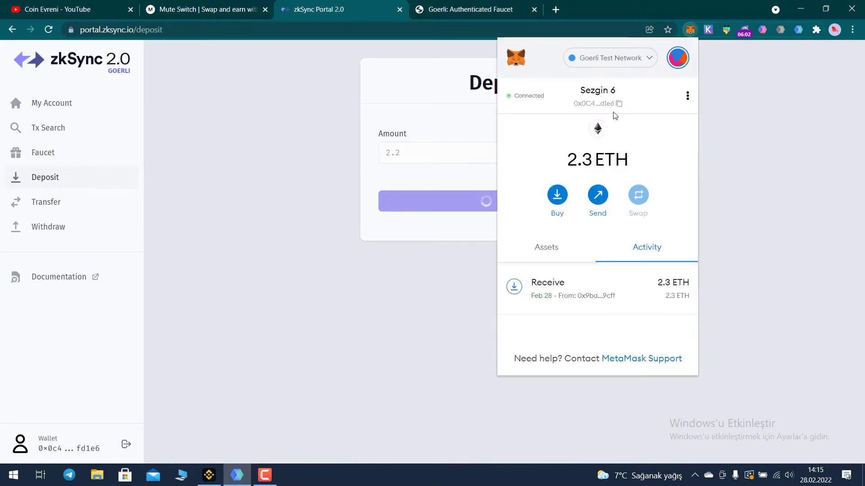
click(749, 191)
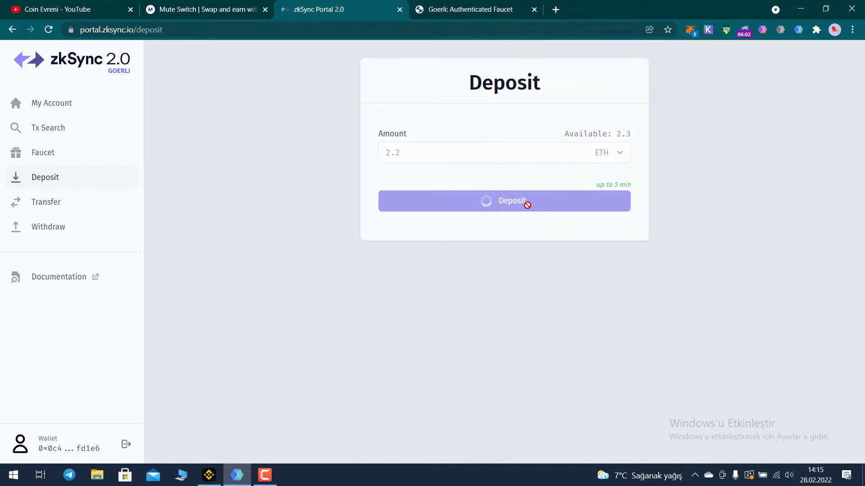
Confirm the pending 2.2 ETH deposit transaction in MetaMask and close the wallet window
click(688, 34)
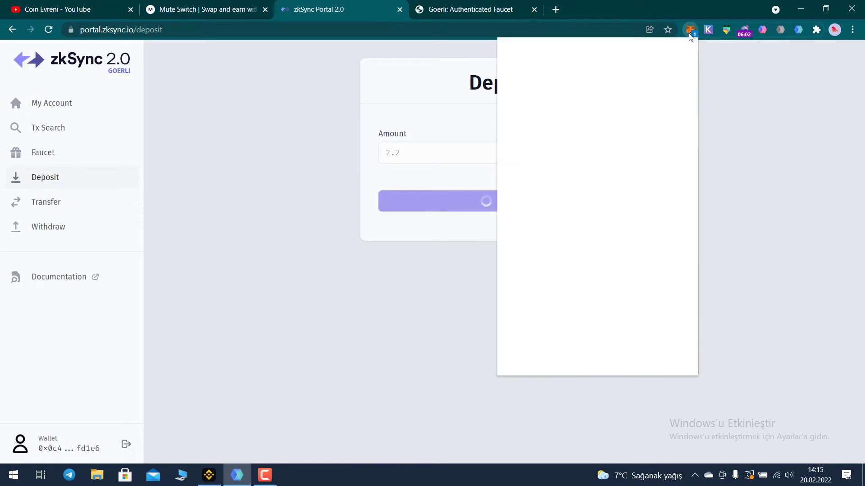
scroll(618, 257, down, 5)
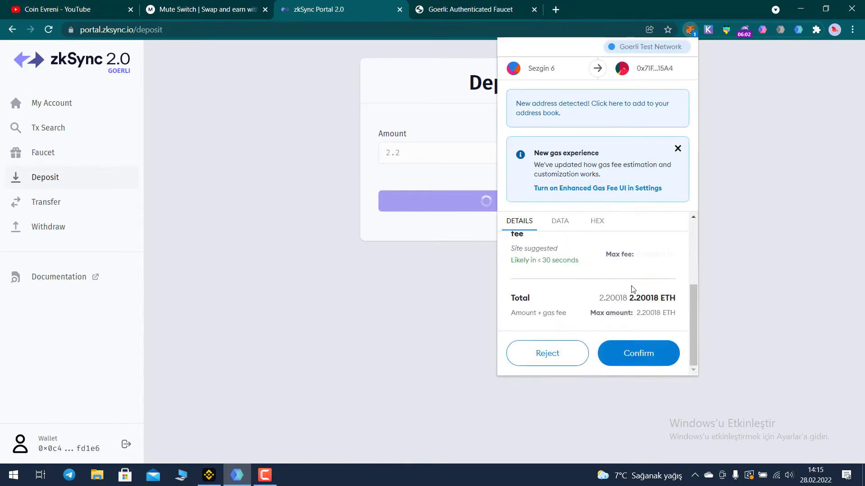
click(640, 356)
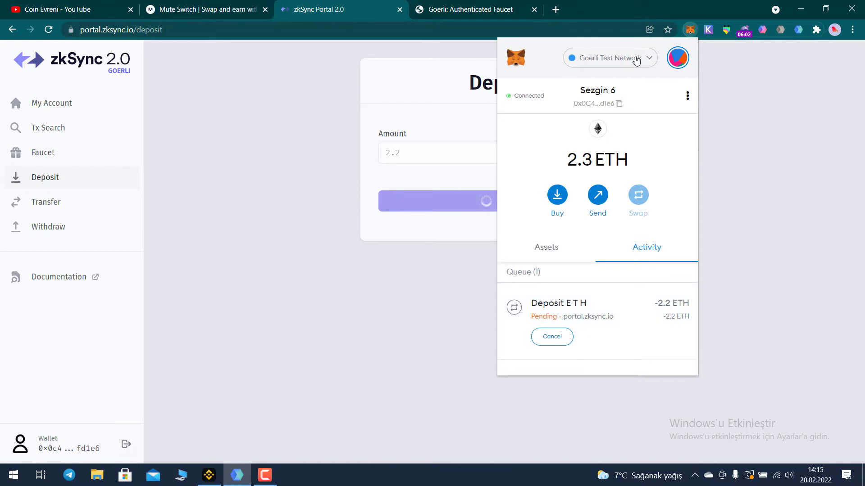
click(450, 333)
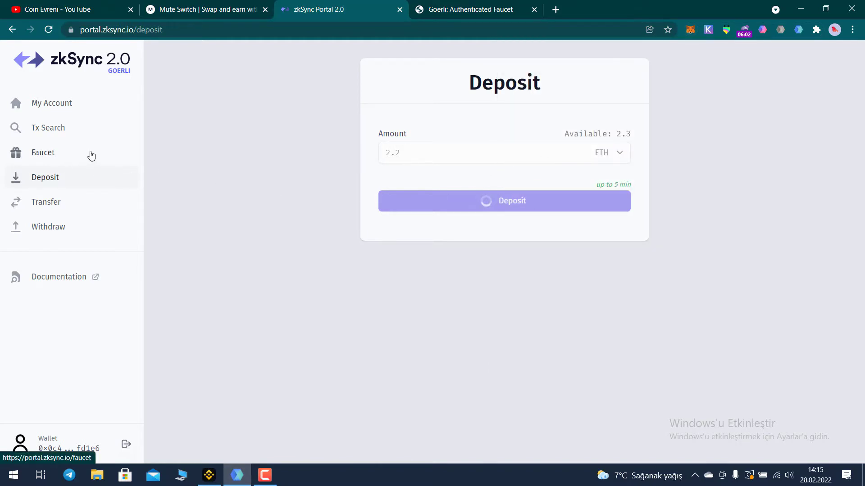
Check the ETH balance in My Account, reloading the page, and compare it with the available amount on the Deposit page
click(54, 103)
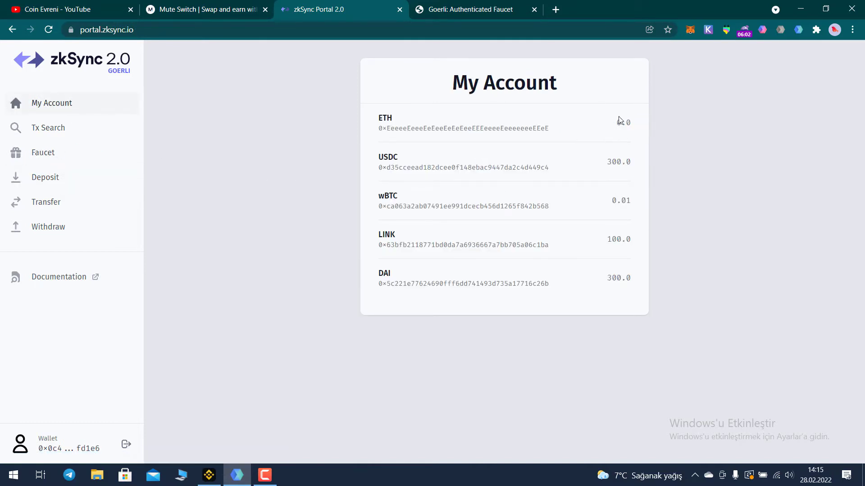
double_click(623, 122)
click(627, 128)
click(48, 29)
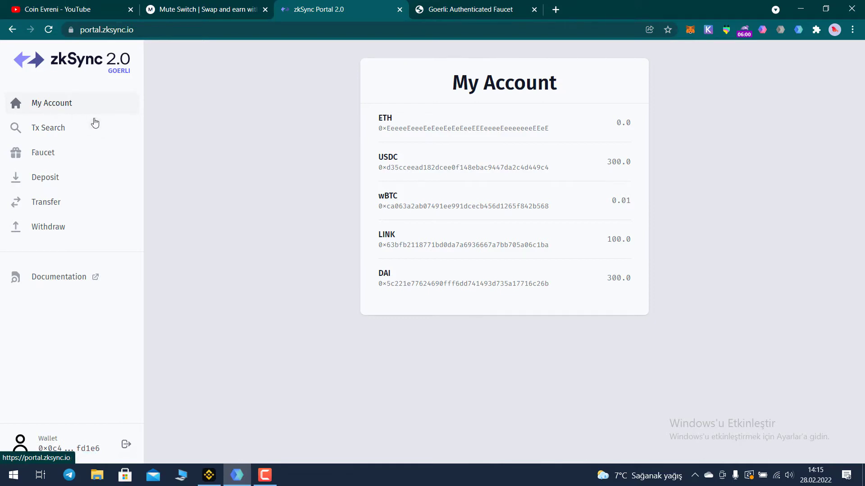
click(48, 30)
click(45, 177)
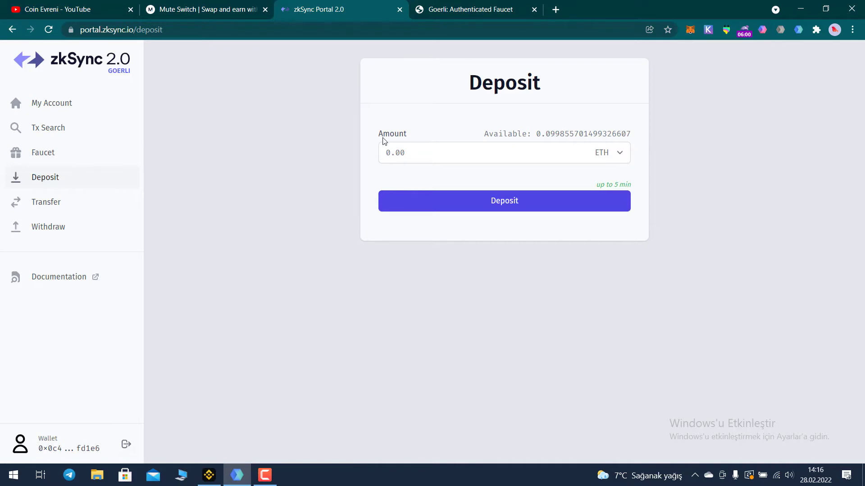
click(53, 103)
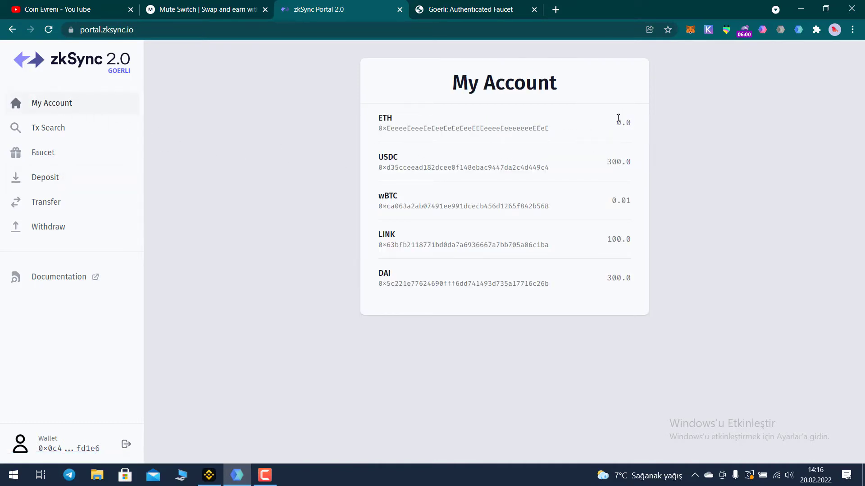
Connect MetaMask to the Mute Switch testnet and allow the switch to the ZkSync Testnet - Goerli network
click(194, 10)
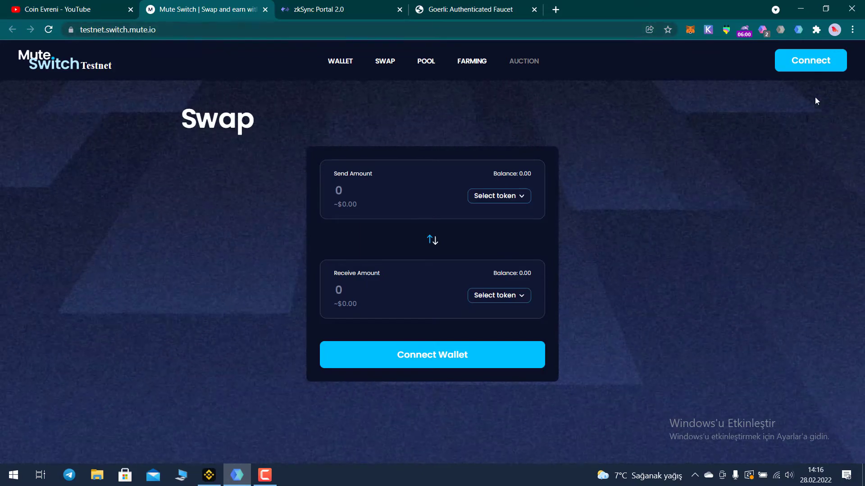
click(817, 62)
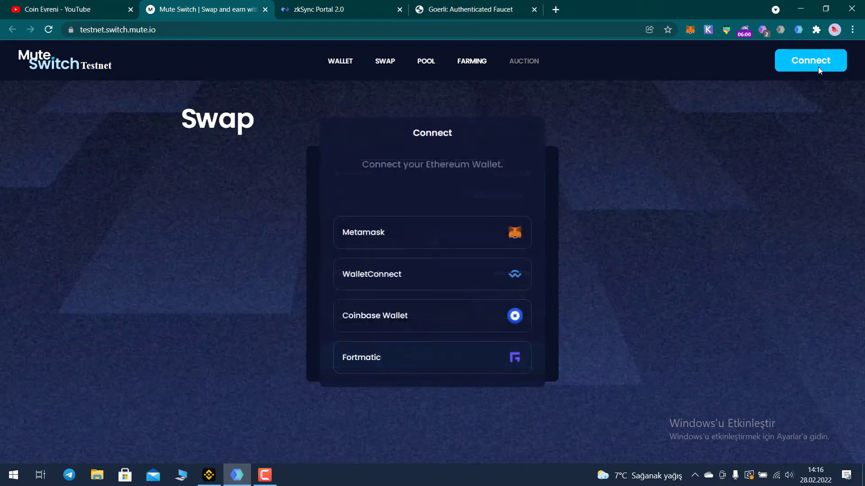
click(395, 239)
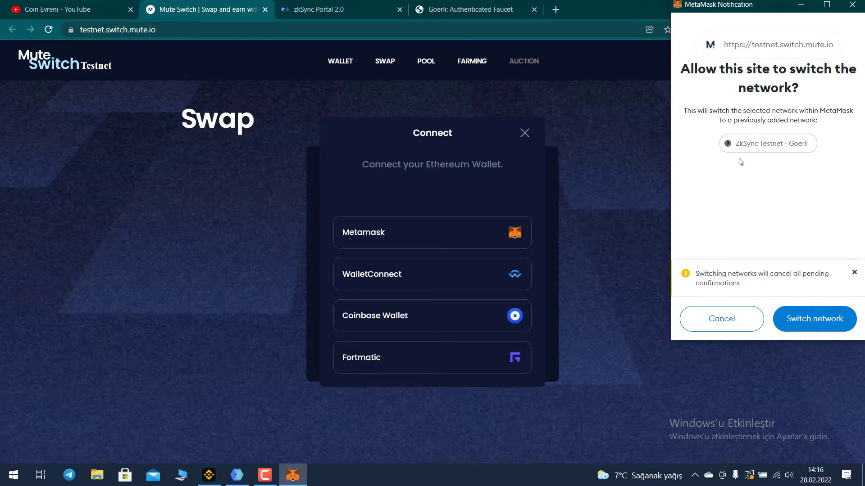
click(813, 328)
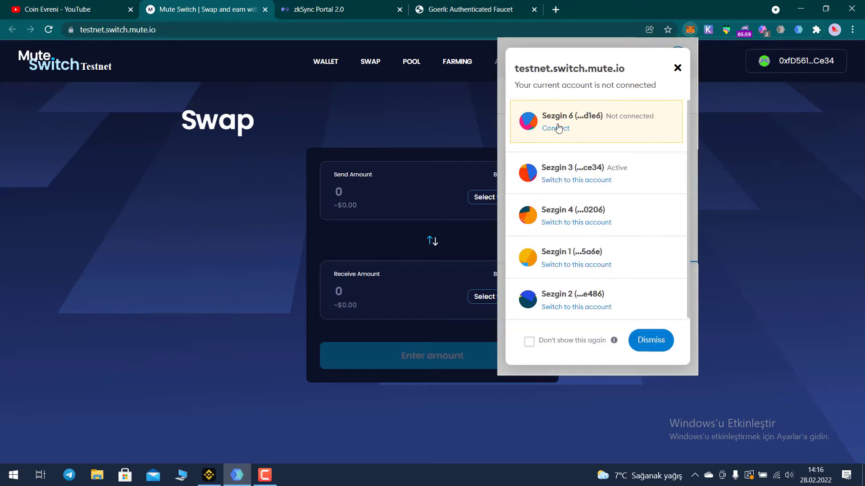
Connect the current MetaMask account to the Mute Switch site and check its ETH balance in the wallet
click(559, 129)
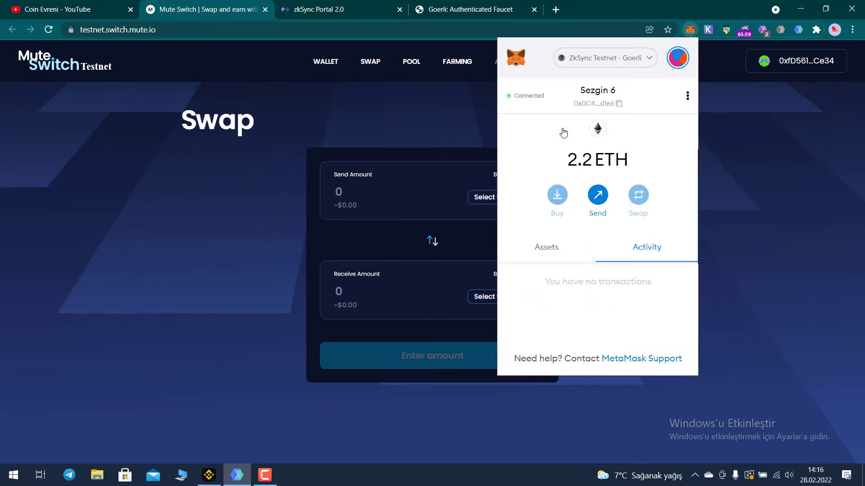
click(465, 115)
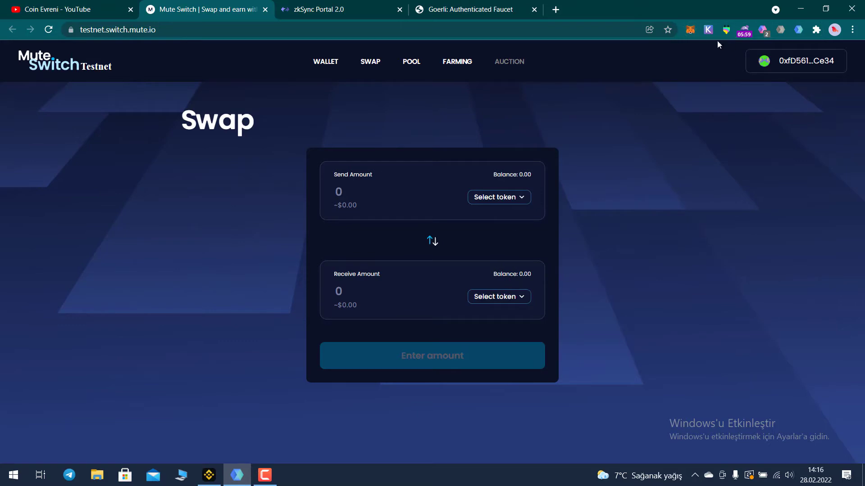
click(690, 29)
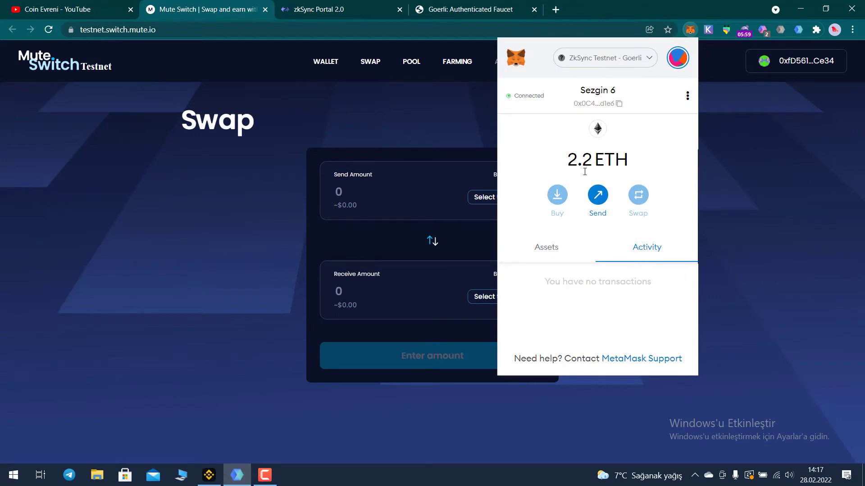
click(756, 180)
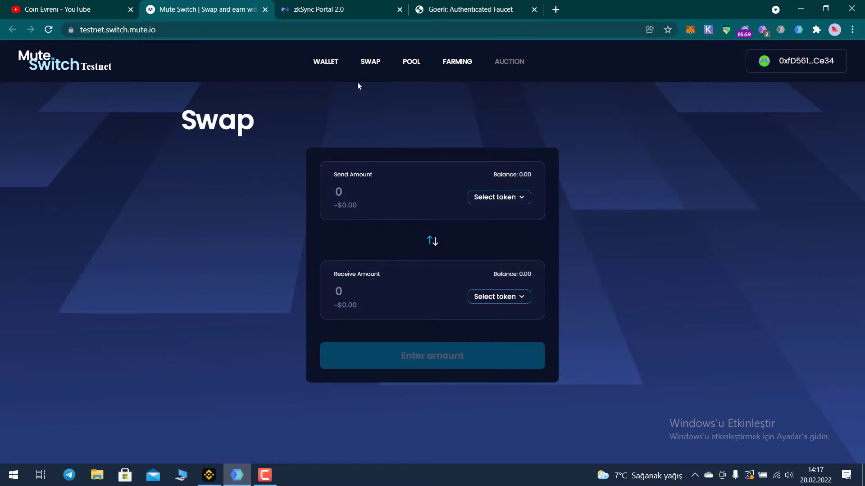
Reload My Account in the zkSync Portal to check the ETH balance, declining the switch to the Goerli Test Network
click(321, 13)
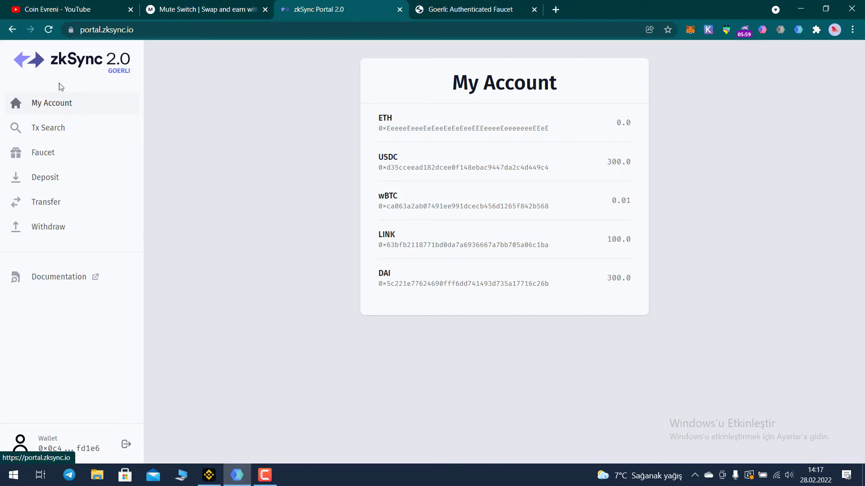
click(48, 30)
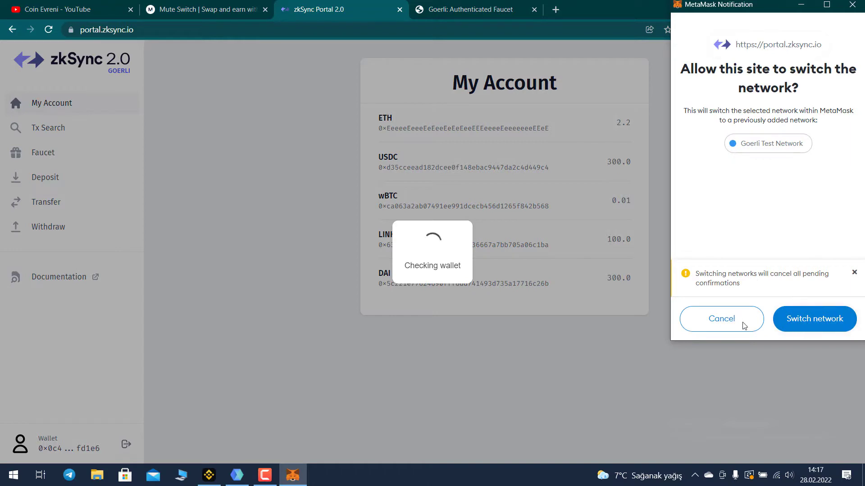
click(717, 325)
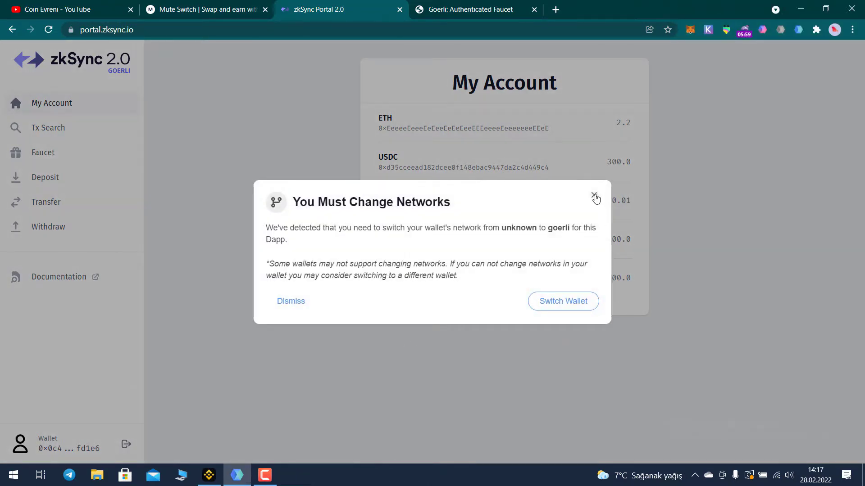
click(594, 195)
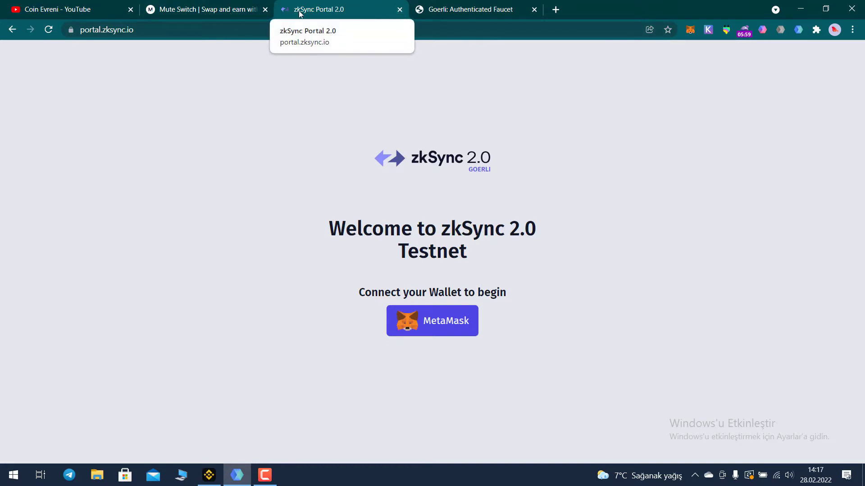
Close the zkSync Portal and Goerli faucet pages, and look through Mute Switch's Swap, Pool and Farming pages
click(401, 9)
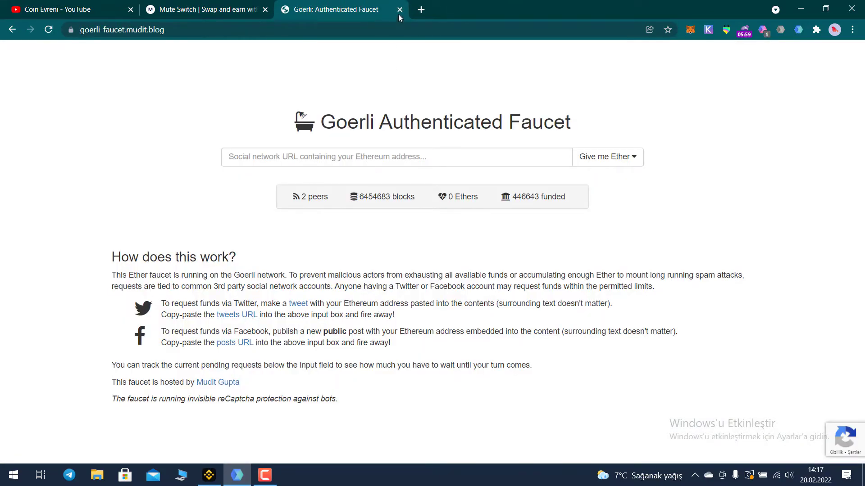
click(399, 10)
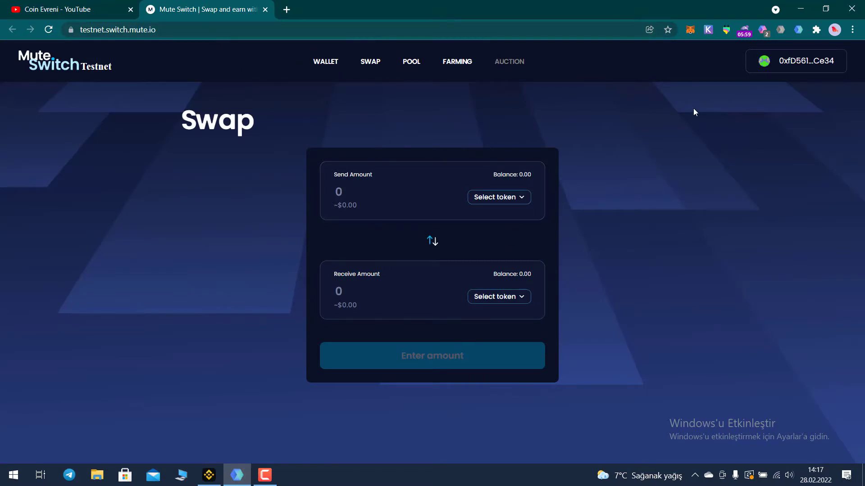
click(370, 62)
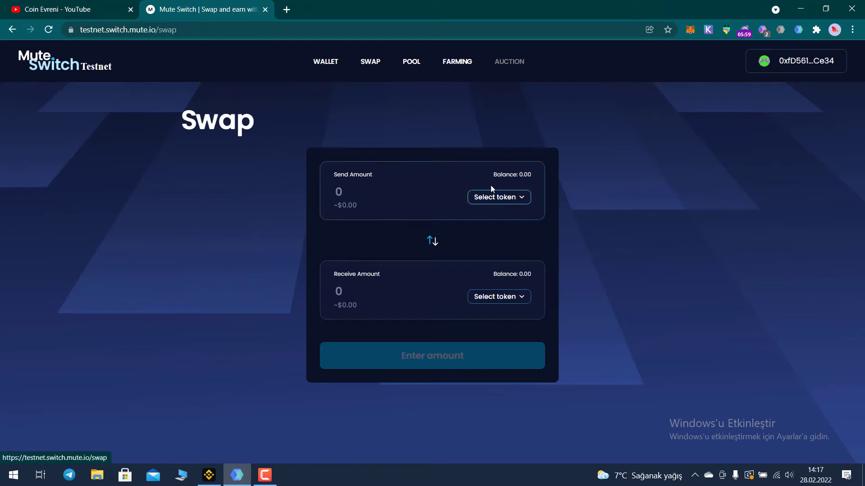
click(412, 63)
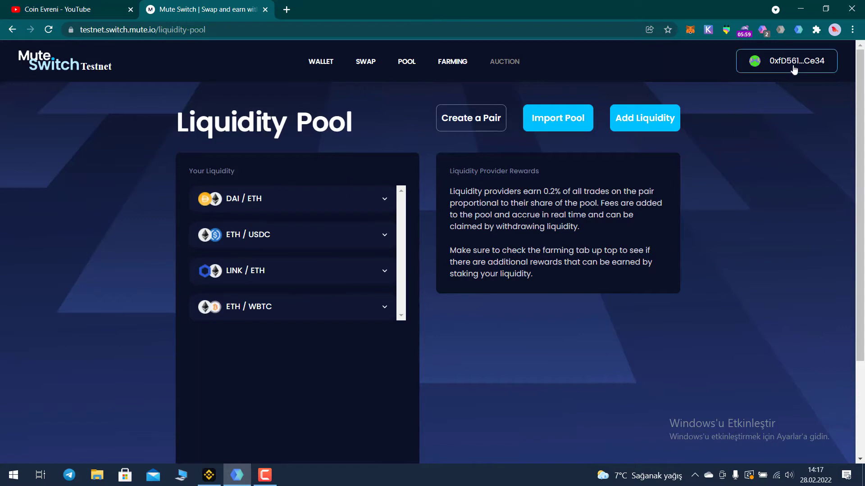
click(455, 63)
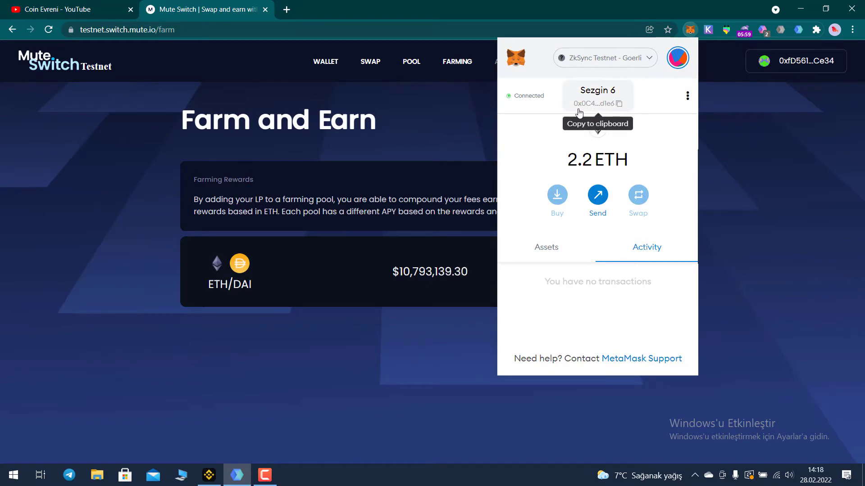
Disconnect the wrong wallet from Mute Switch and reconnect the site with the current MetaMask account
click(766, 128)
click(795, 67)
click(798, 93)
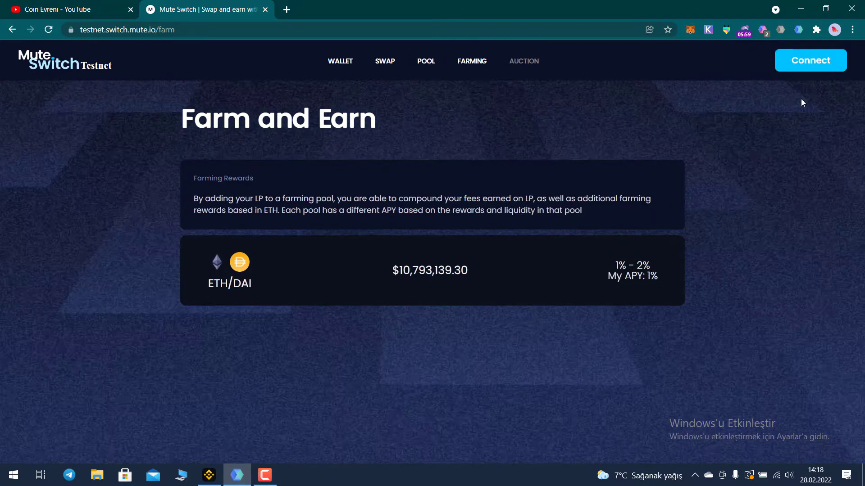
click(813, 66)
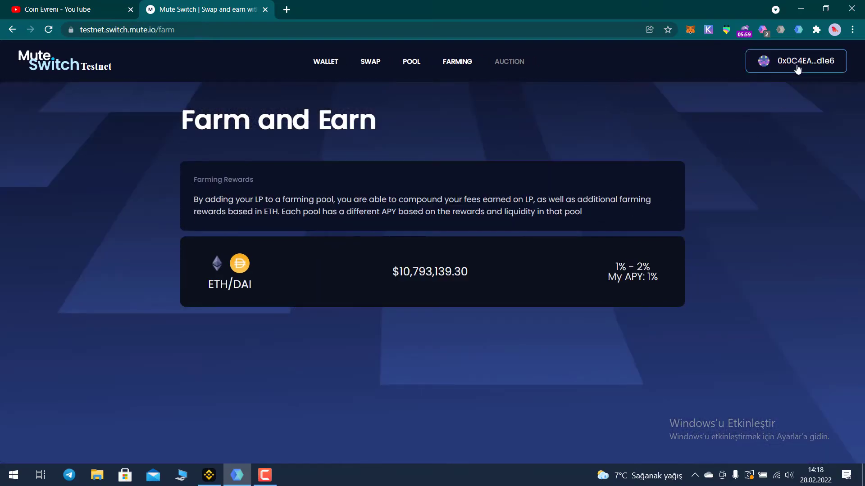
Compare the connected address with MetaMask, review the L2 assets on the Wallet page and return to the Swap page
click(690, 31)
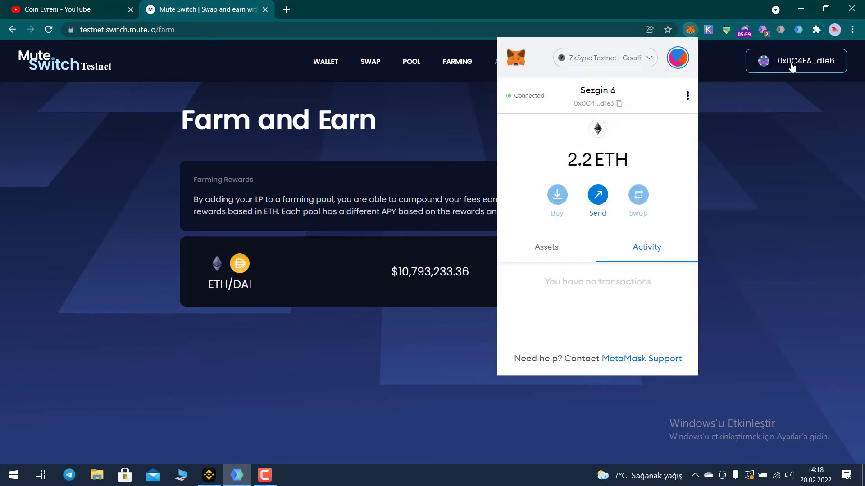
click(763, 149)
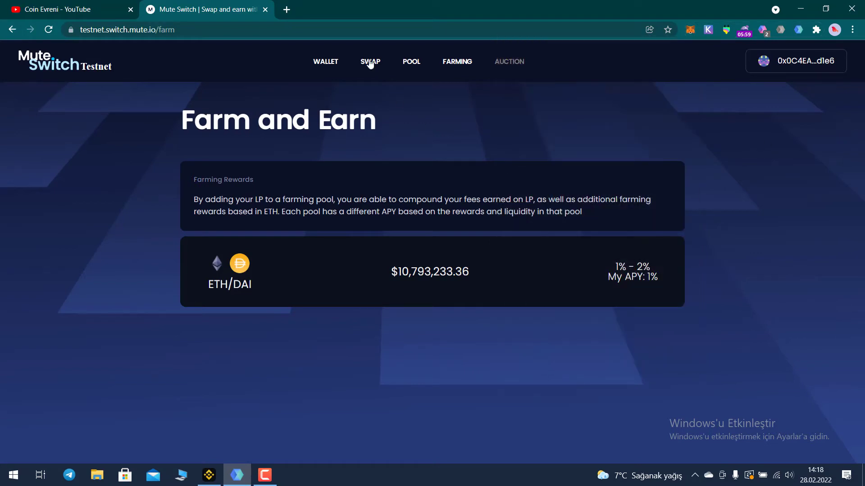
click(328, 63)
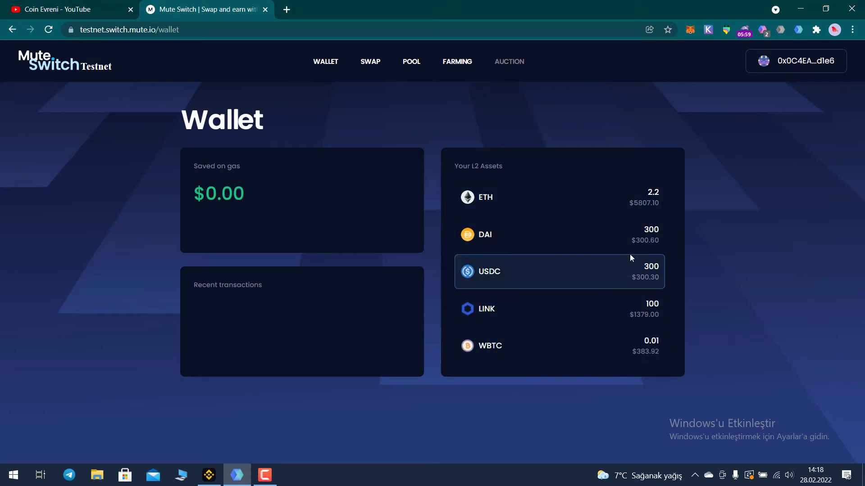
click(372, 63)
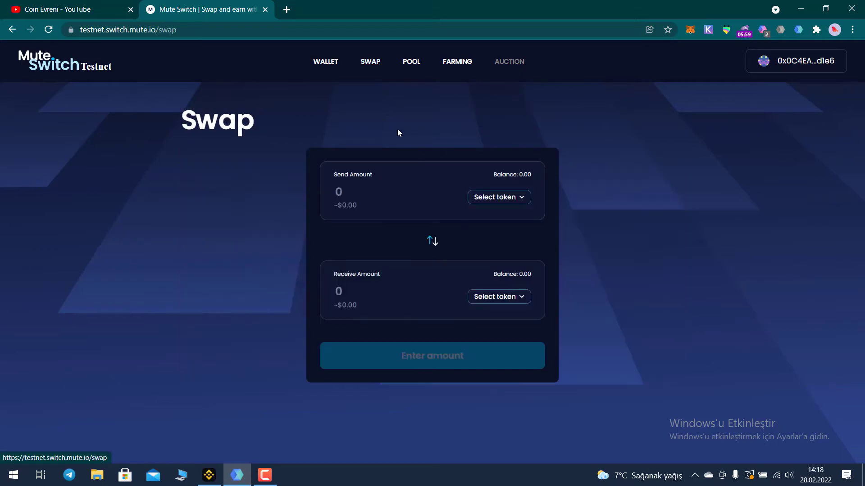
Set up a swap of 0.1 ETH into DAI
click(496, 196)
click(492, 216)
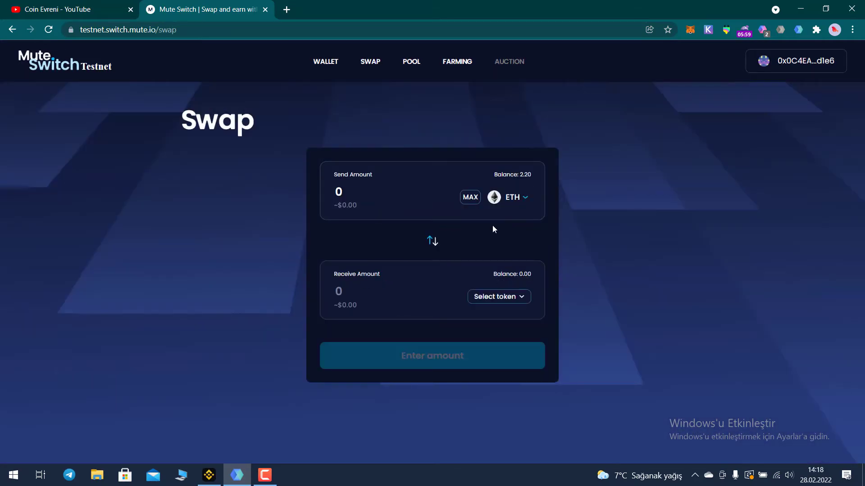
click(512, 298)
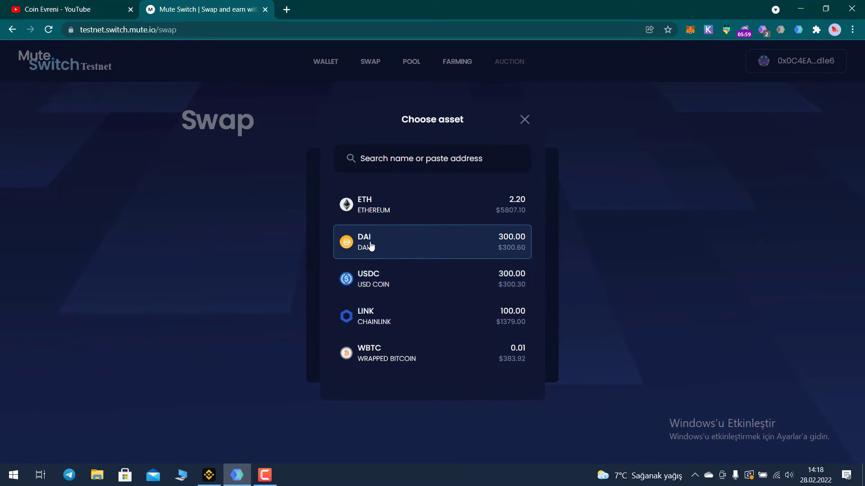
click(368, 246)
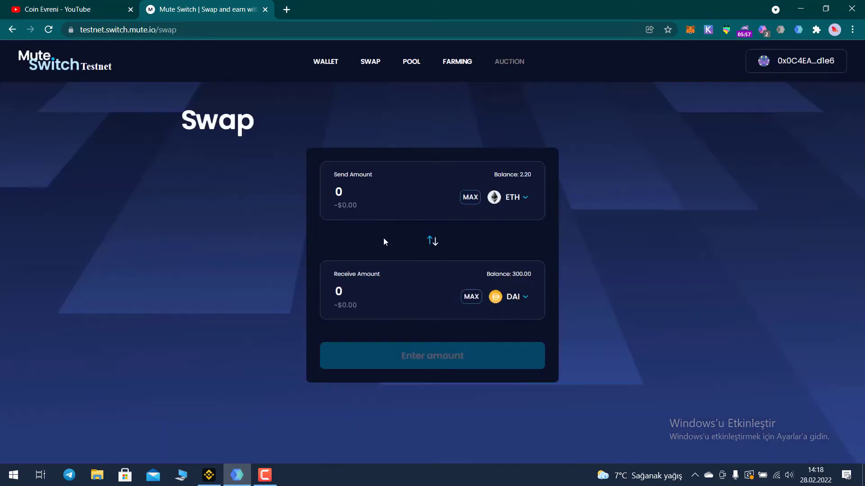
click(366, 189)
text(.1)
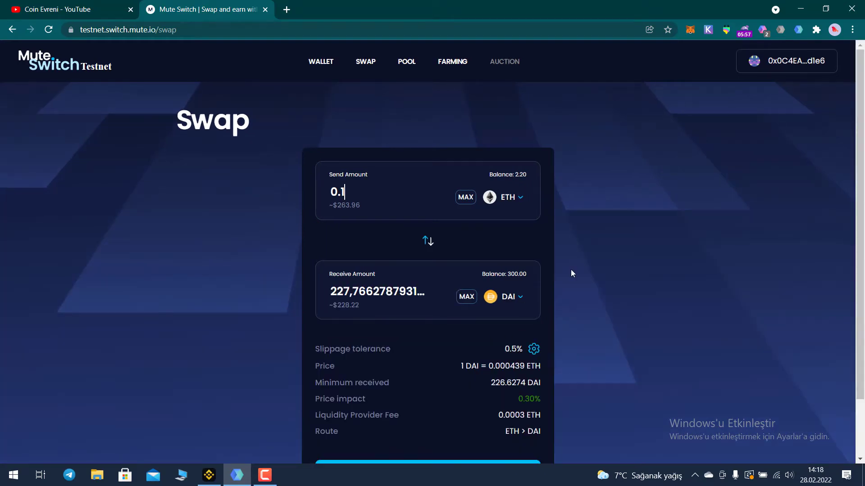
Approve the ETH to DAI swap, sign both MetaMask signature requests and dismiss the swap confirmation
scroll(535, 347, down, 2)
click(424, 410)
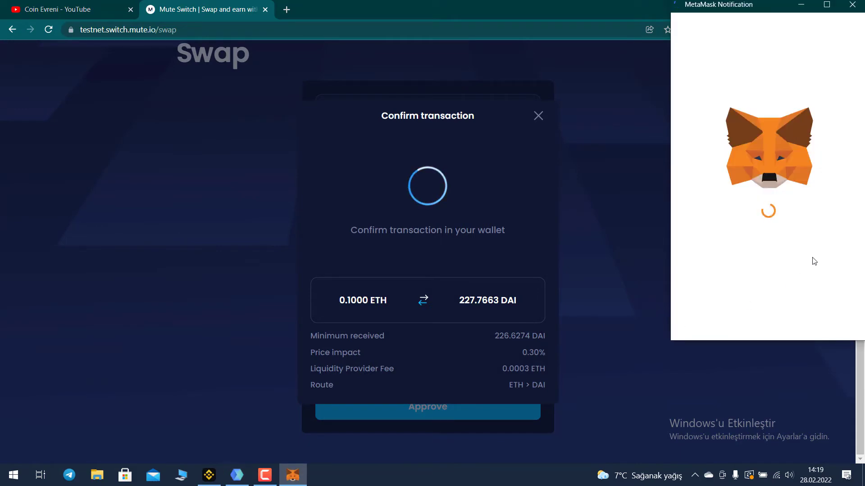
scroll(837, 304, down, 3)
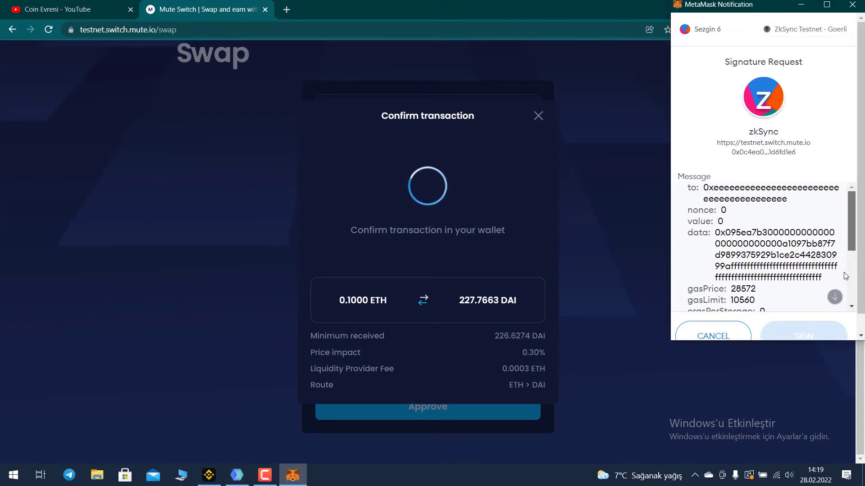
click(835, 299)
click(815, 338)
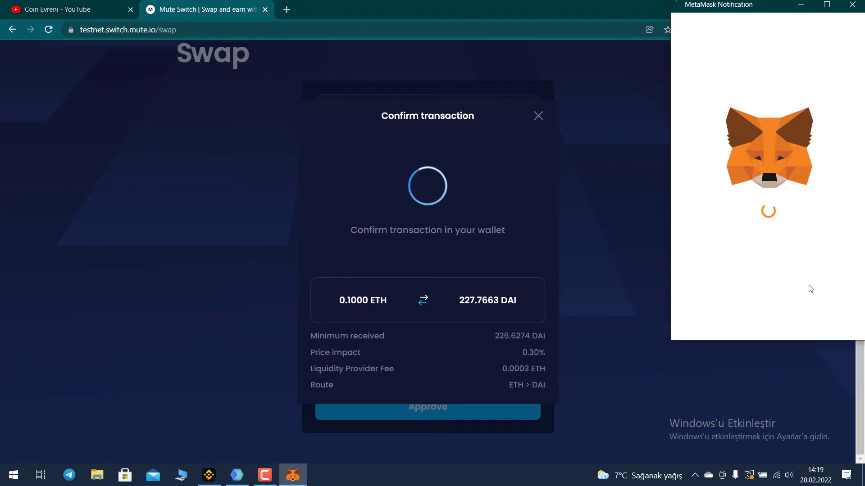
scroll(831, 297, down, 5)
click(816, 333)
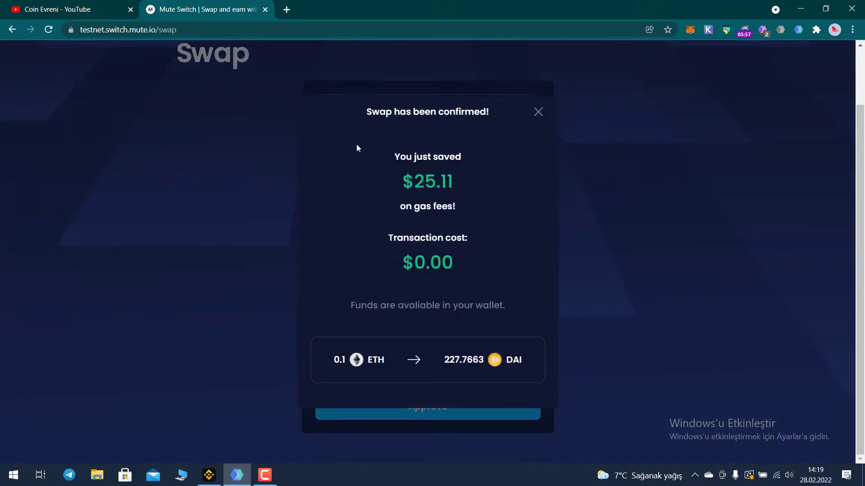
click(537, 112)
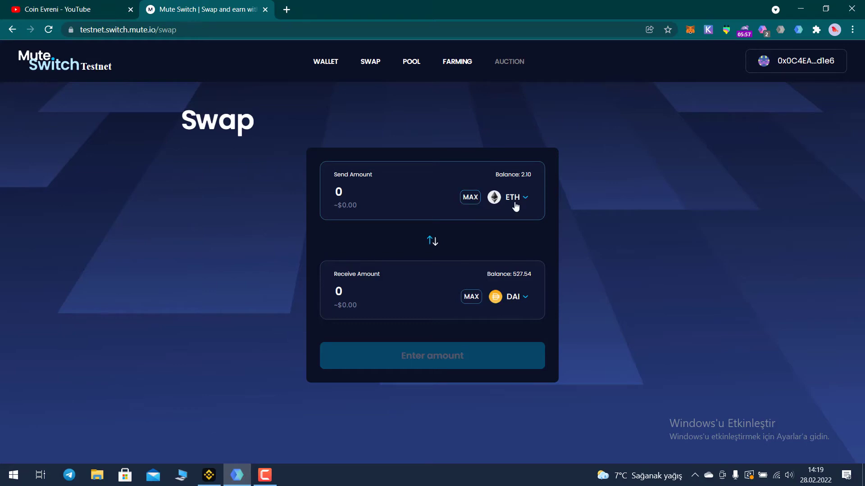
Swap 0.1 ETH for USDC, signing the transaction in MetaMask, and dismiss the swap confirmation
click(519, 296)
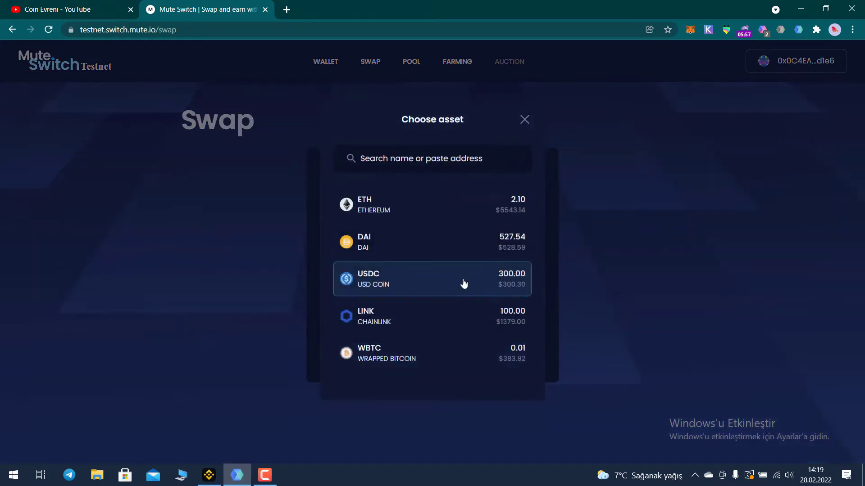
click(405, 282)
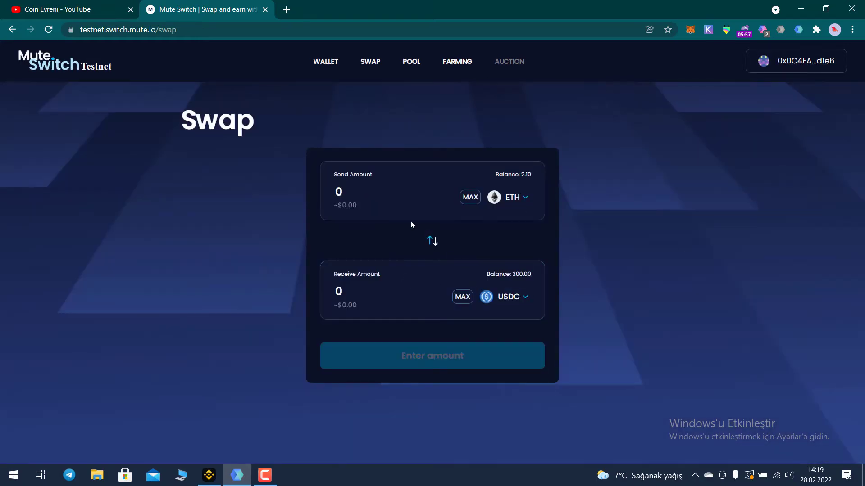
click(358, 193)
text(.1)
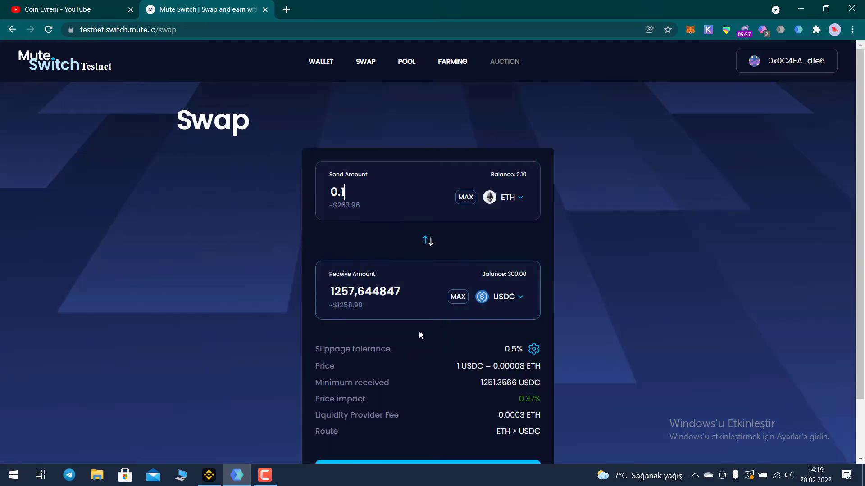
scroll(419, 331, down, 1)
scroll(467, 376, down, 1)
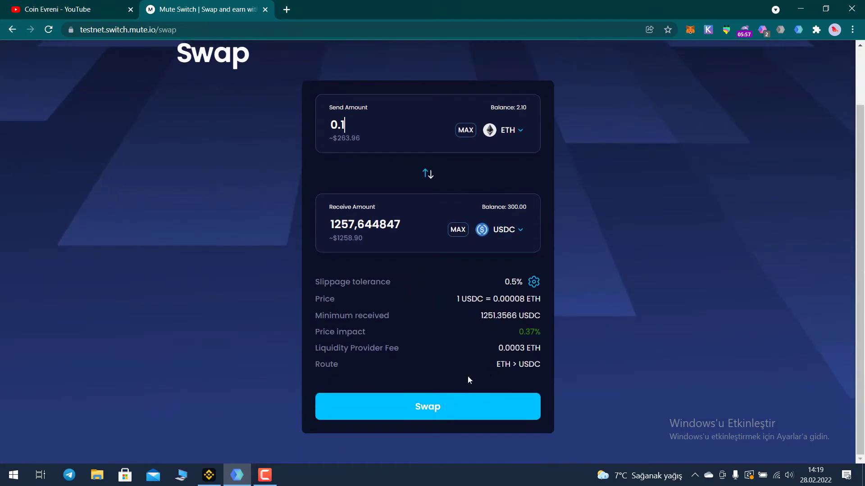
click(439, 411)
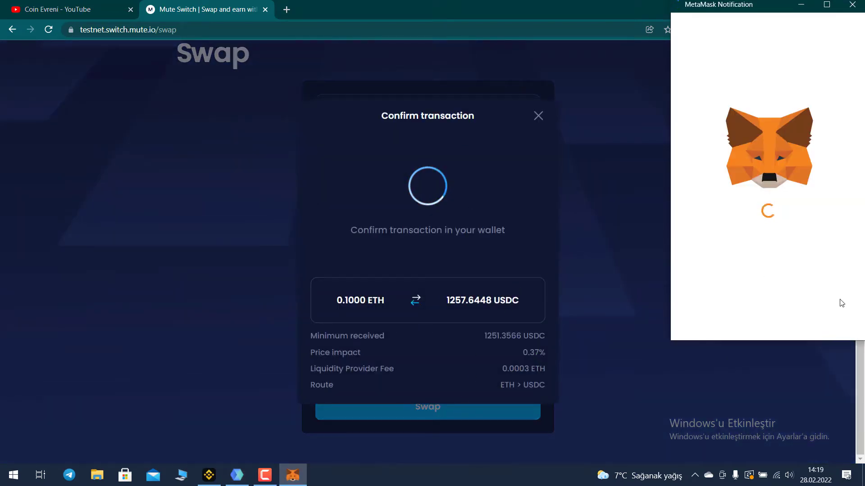
click(834, 298)
click(824, 328)
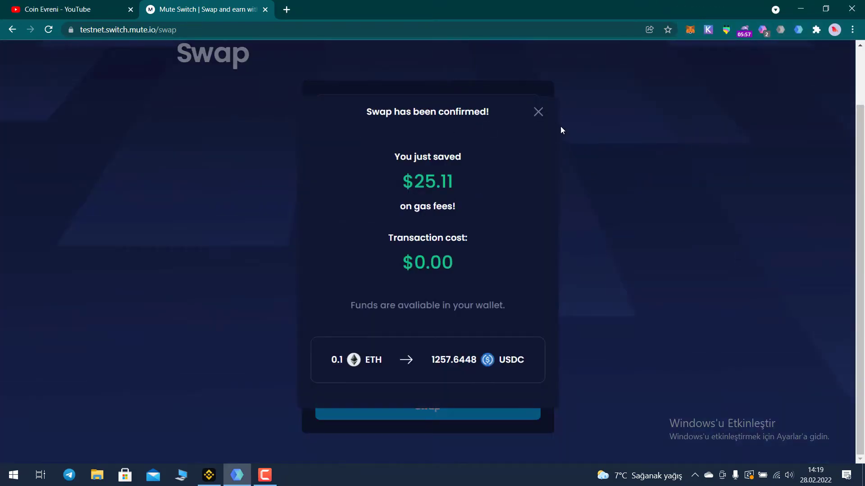
click(538, 112)
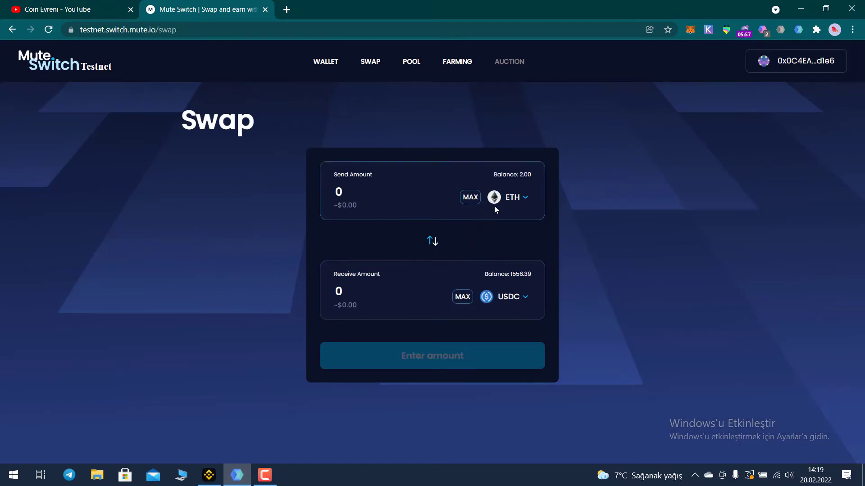
Swap 0.1 ETH for LINK, signing the transaction in MetaMask, and dismiss the swap confirmation
click(513, 298)
click(398, 305)
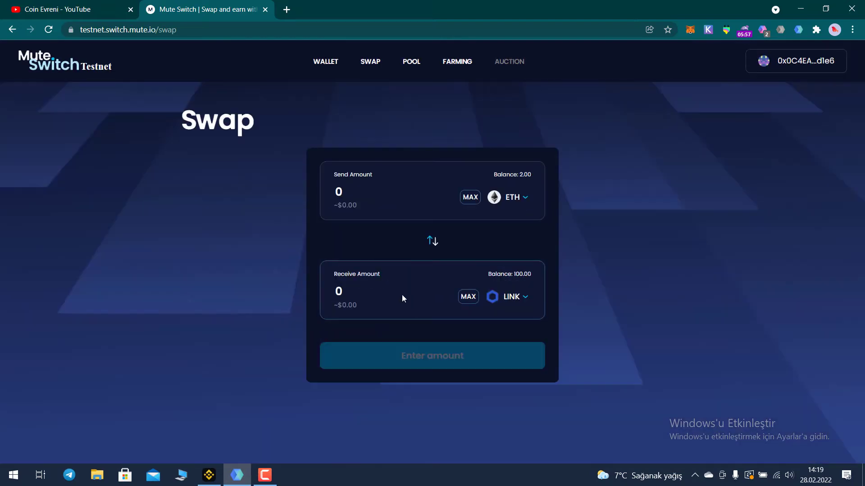
text(0.1)
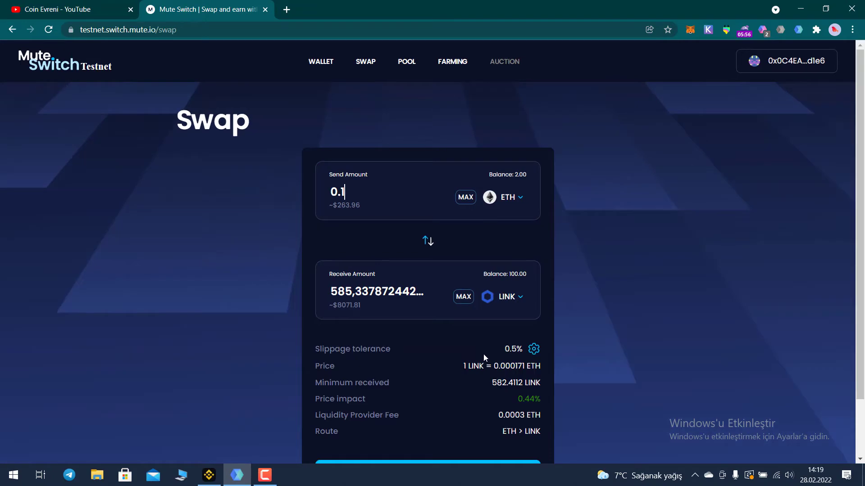
scroll(482, 354, down, 2)
click(441, 408)
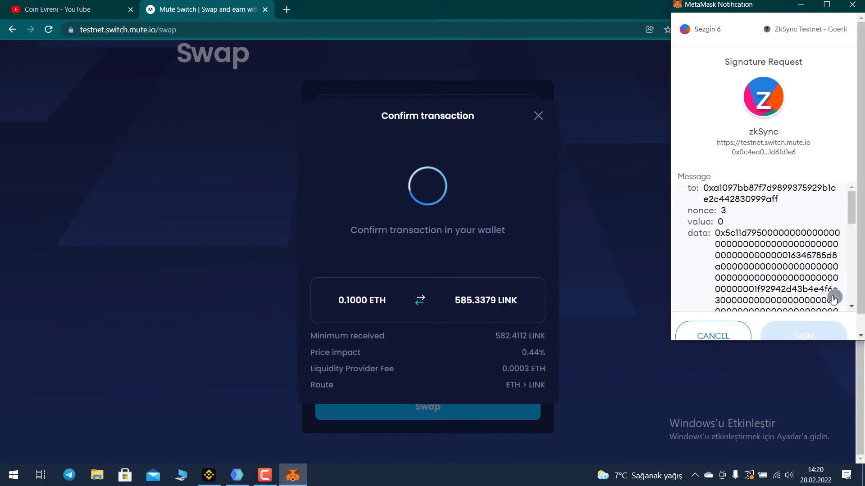
click(835, 297)
click(810, 336)
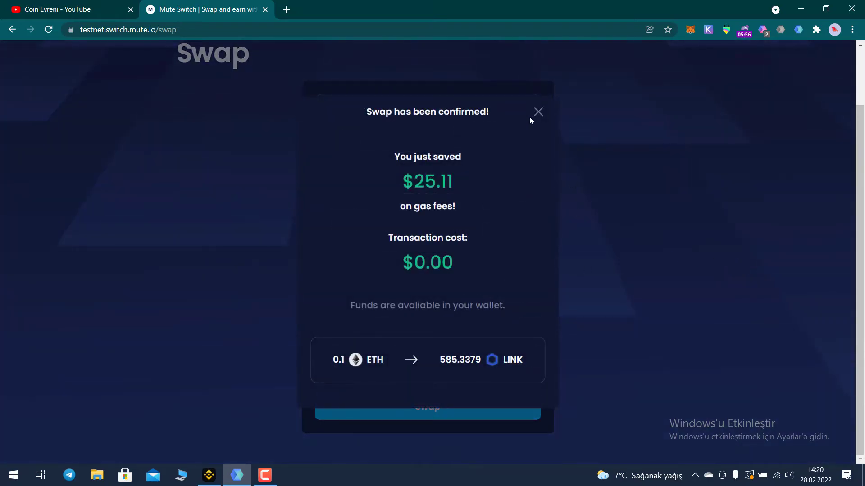
click(538, 112)
Swap 0.1 ETH for WBTC, signing the transaction in MetaMask, and dismiss the swap confirmation
click(537, 310)
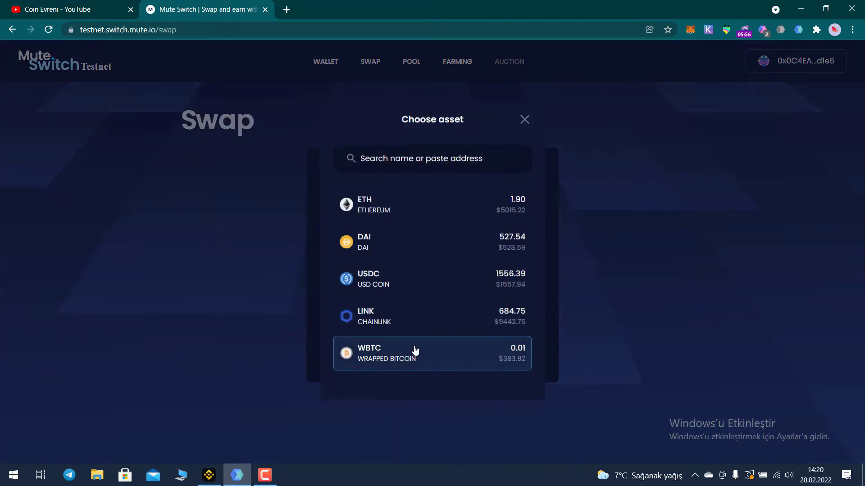
click(408, 352)
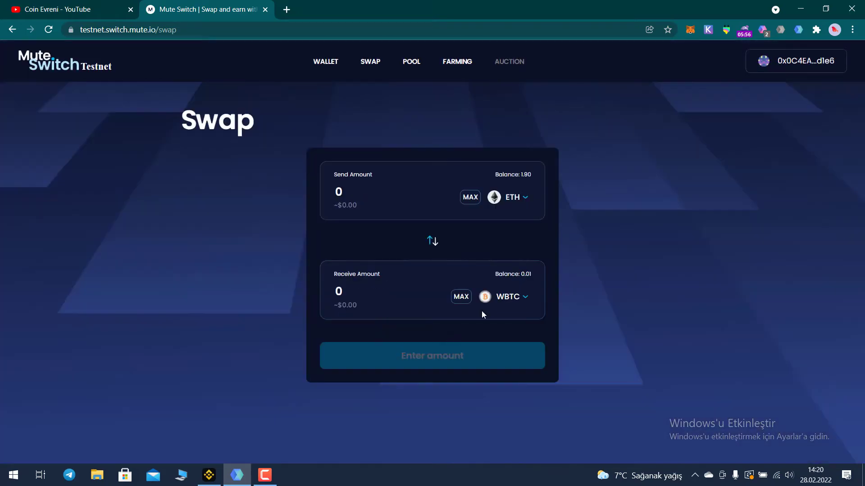
click(385, 198)
text(.1)
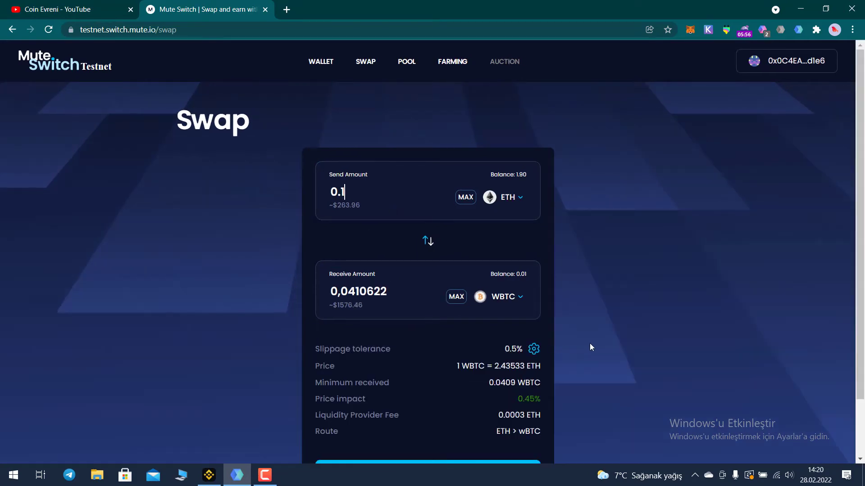
scroll(590, 343, down, 2)
click(469, 406)
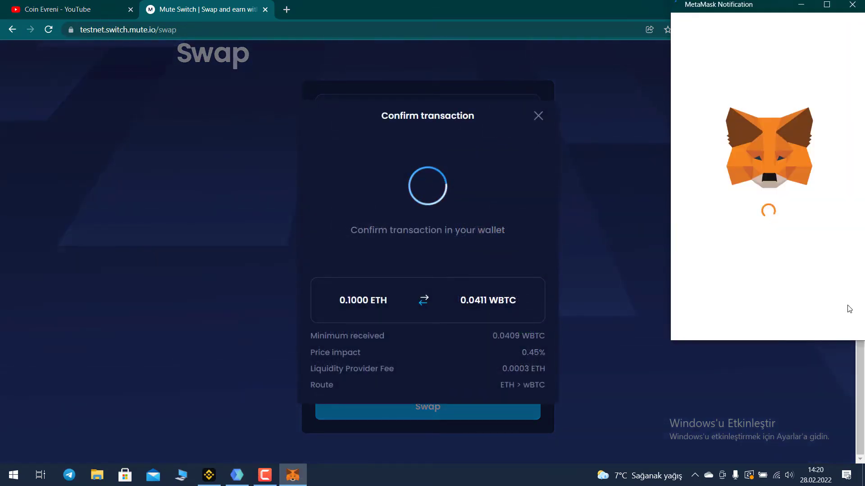
click(834, 297)
click(804, 332)
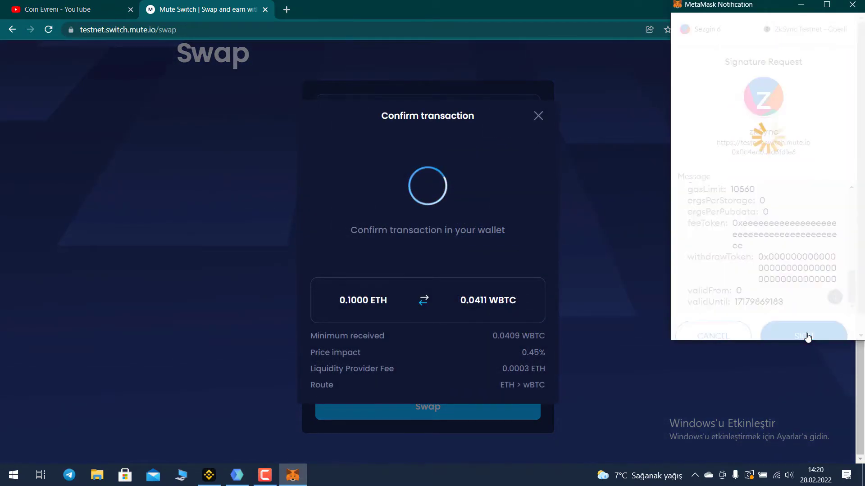
click(536, 116)
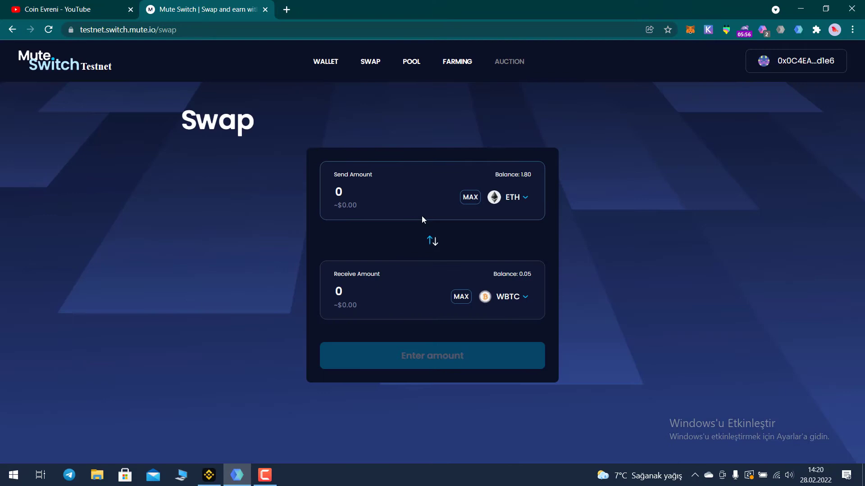
Check the token balances, reverse the swap direction to WBTC into ETH and set the send amount to 0.003 WBTC
click(523, 197)
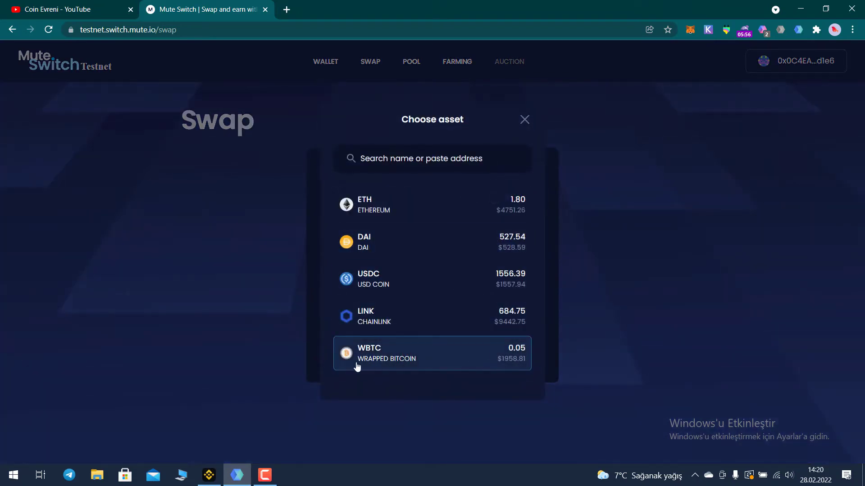
click(523, 119)
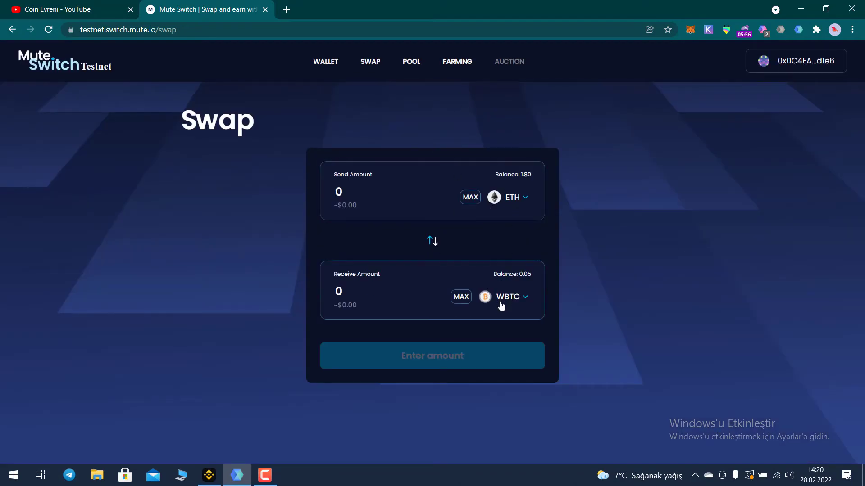
click(432, 242)
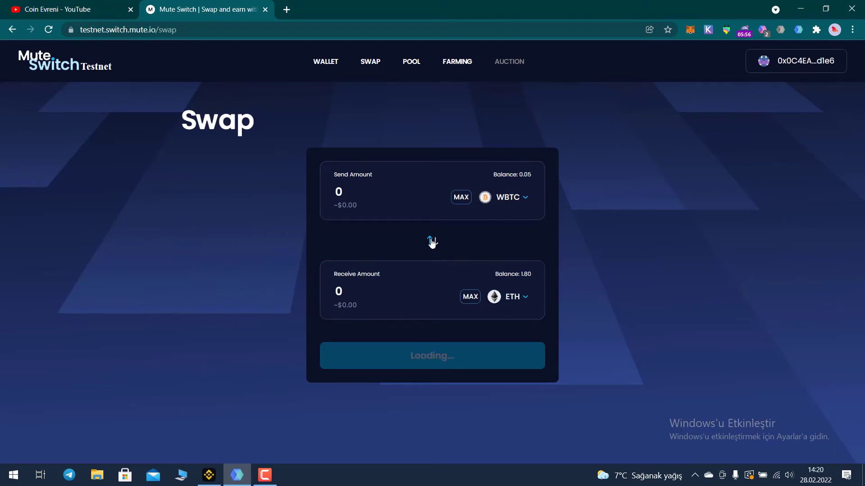
click(363, 194)
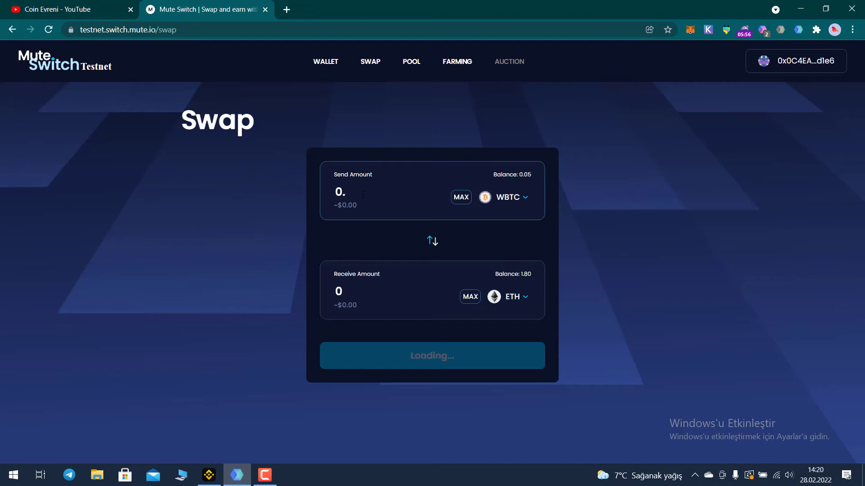
text(0.003)
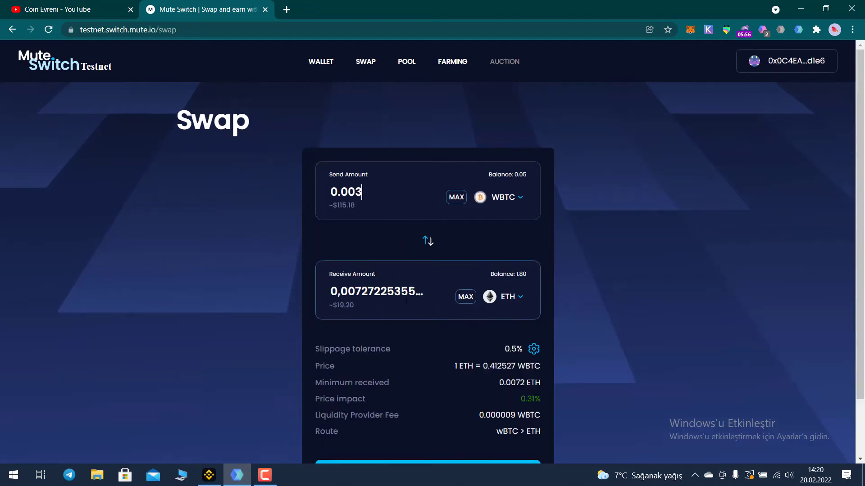
Approve the WBTC to ETH swap and sign both the approval and the swap request in MetaMask
scroll(546, 331, down, 2)
click(452, 412)
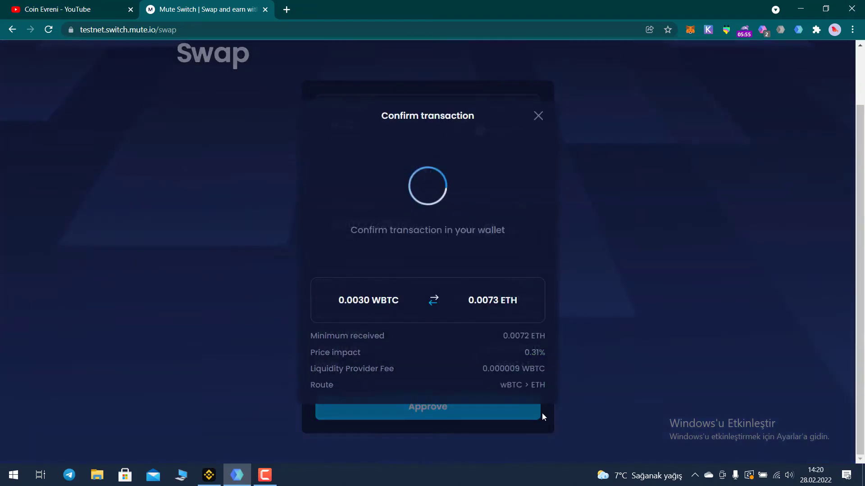
click(851, 426)
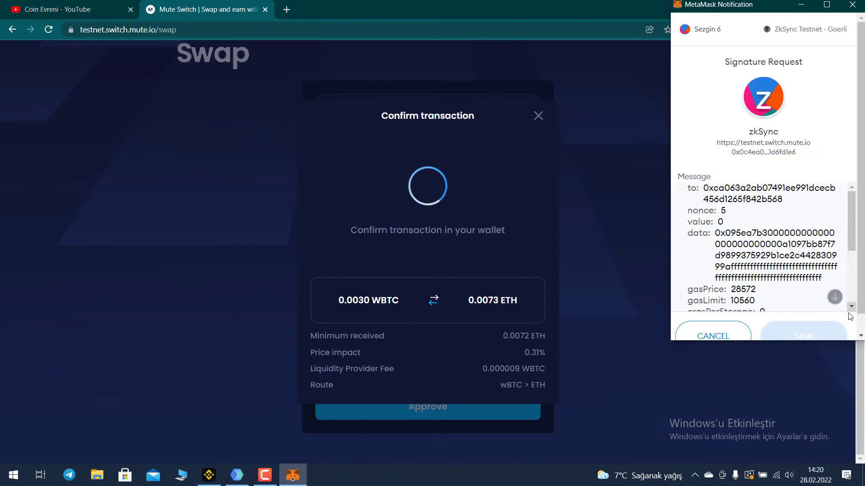
scroll(837, 300, down, 3)
click(803, 333)
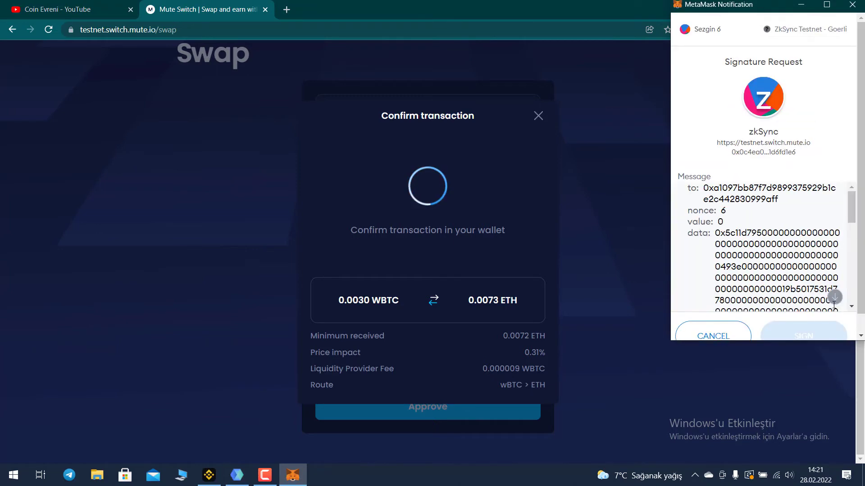
scroll(834, 299, down, 5)
click(802, 331)
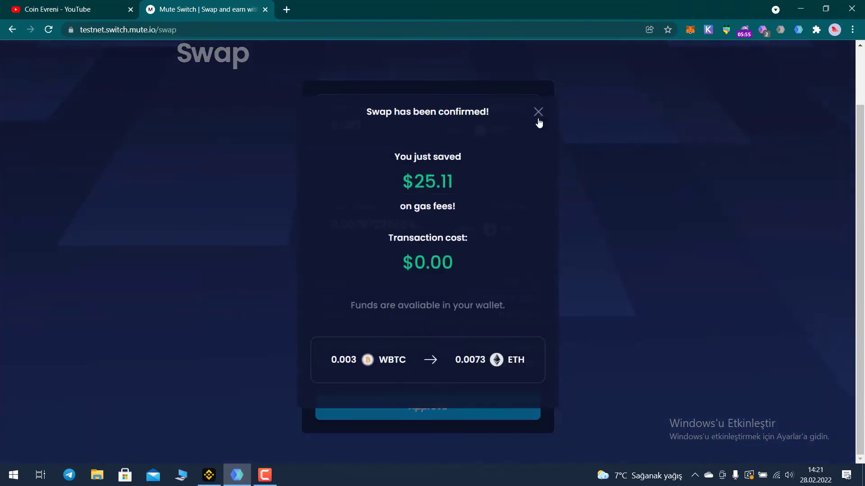
Dismiss the WBTC swap confirmation, choose LINK as the token to send and set the send amount to 50 LINK
click(538, 113)
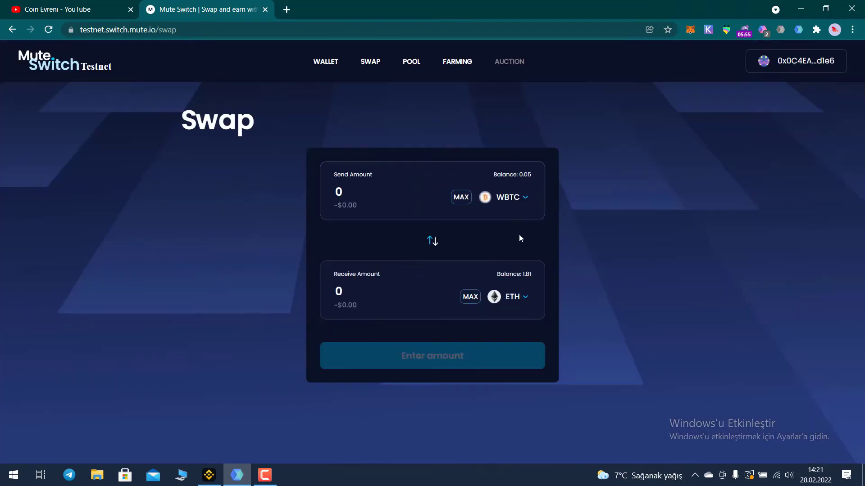
click(511, 201)
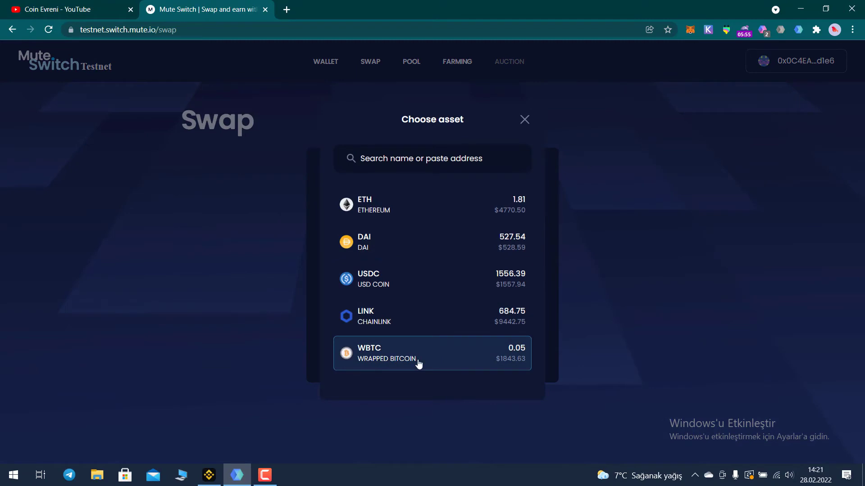
click(492, 315)
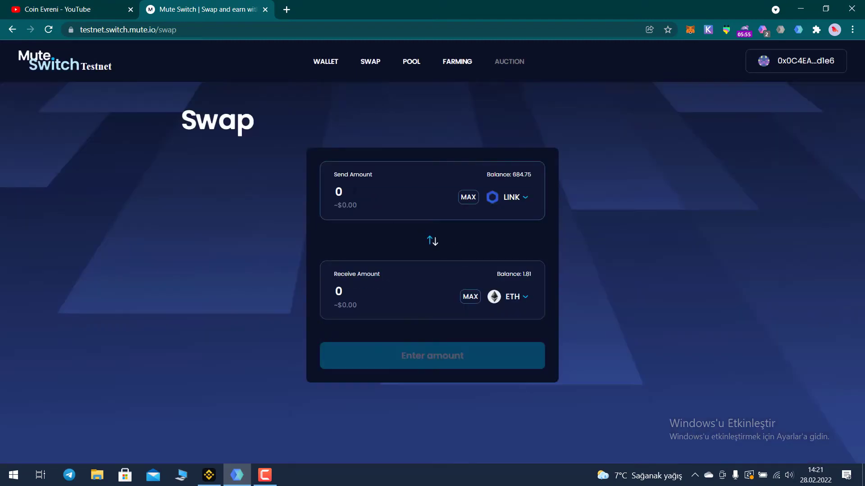
click(354, 191)
text(100)
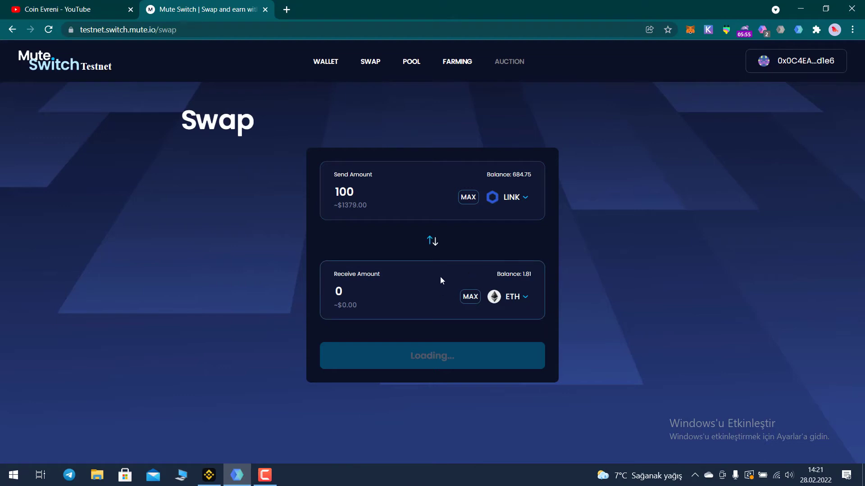
key(BackSpace)
key(BackSpace)
key(BackSpace)
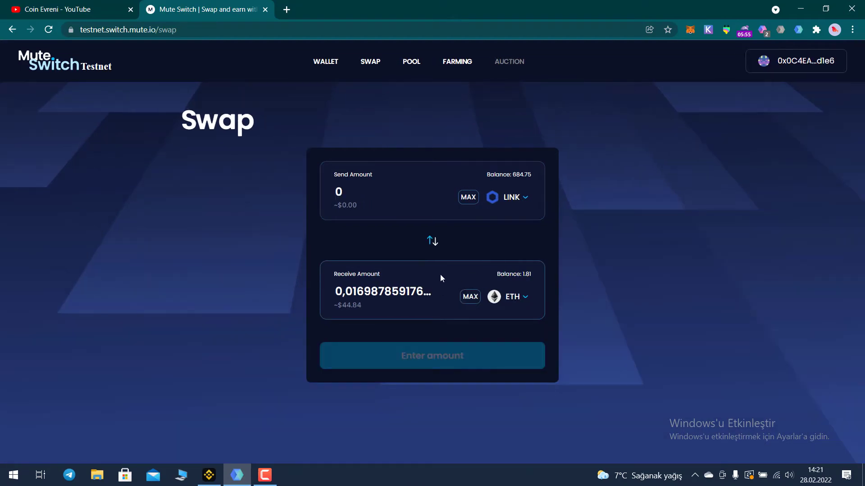
text(50)
scroll(469, 365, down, 2)
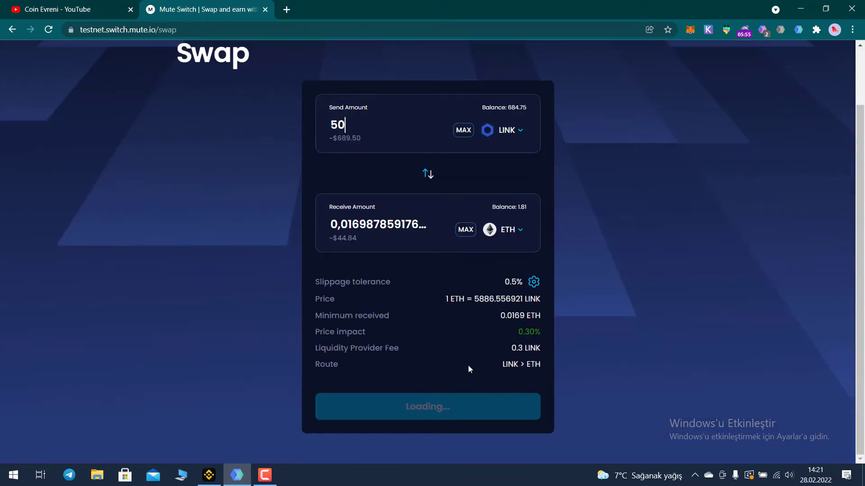
Approve the LINK to ETH swap, sign both the approval and the swap request in MetaMask, and dismiss the confirmation
click(439, 407)
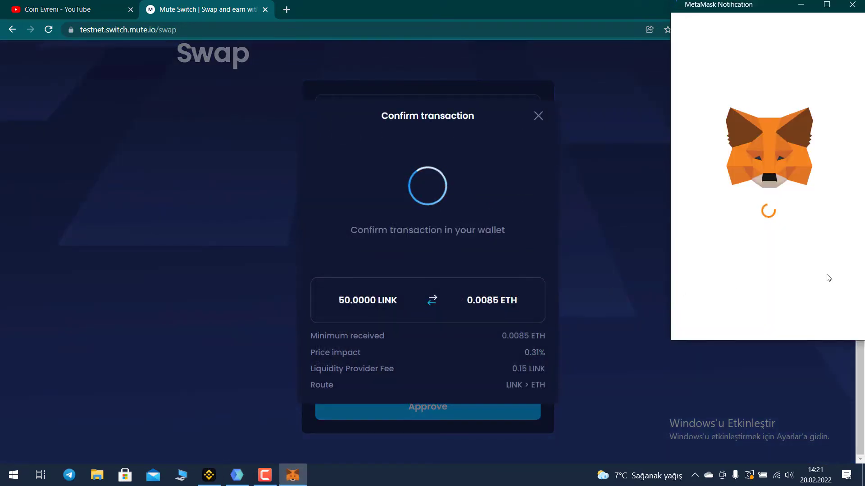
scroll(766, 248, down, 3)
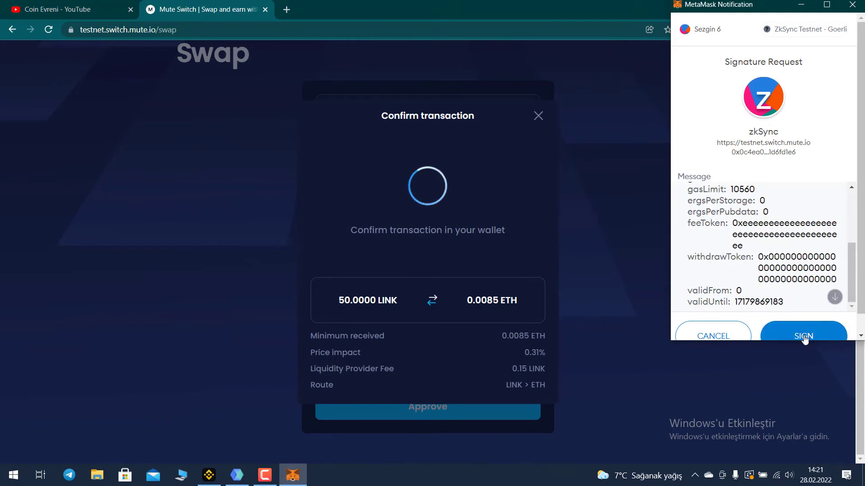
click(804, 338)
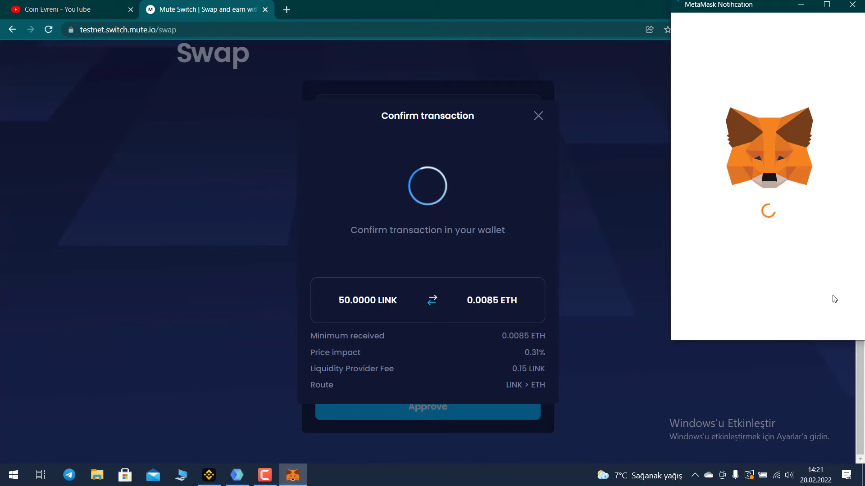
click(834, 298)
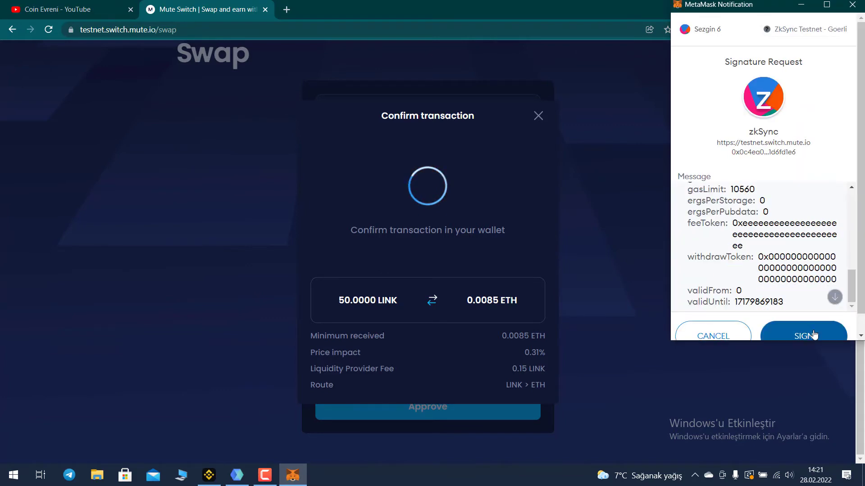
click(813, 335)
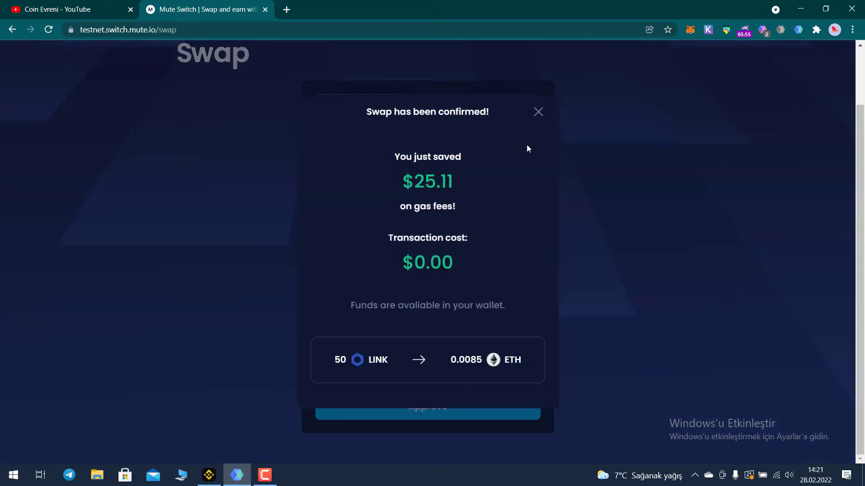
click(538, 111)
Choose USDC as the token to send and set the send amount to 50 USDC
click(512, 197)
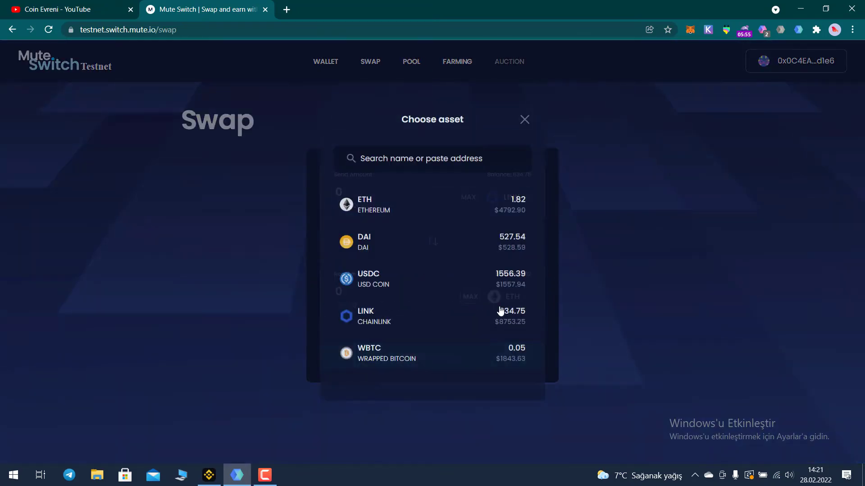
click(414, 280)
click(359, 186)
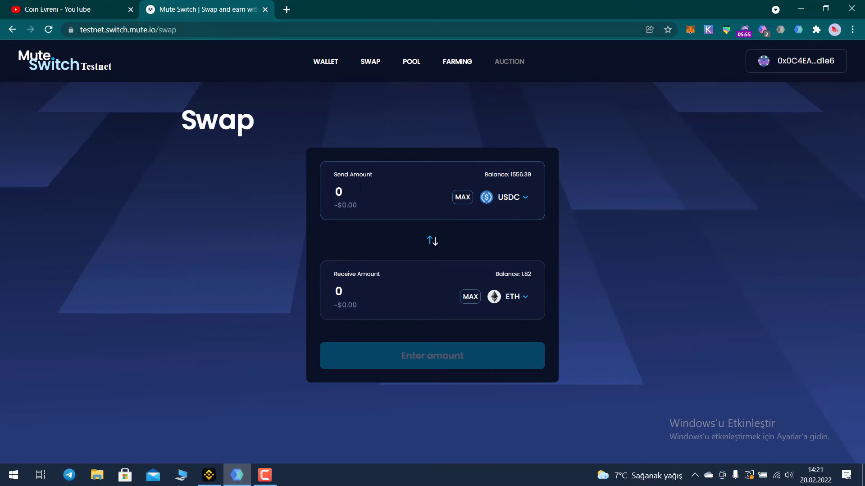
text(50)
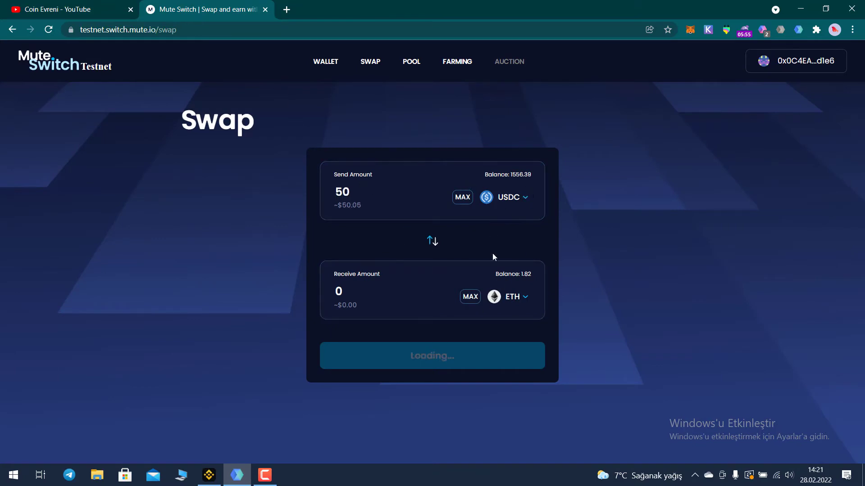
scroll(517, 387, down, 2)
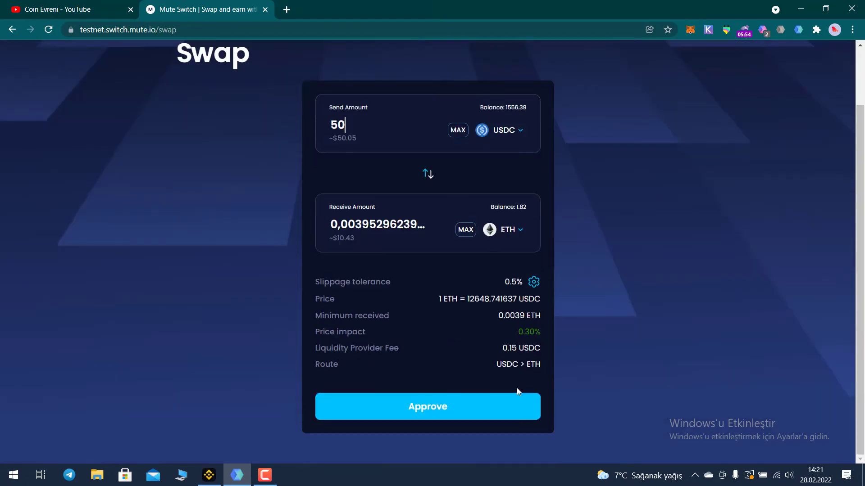
Approve the USDC to ETH swap, sign both requests in MetaMask, and dismiss the swap confirmation
click(461, 408)
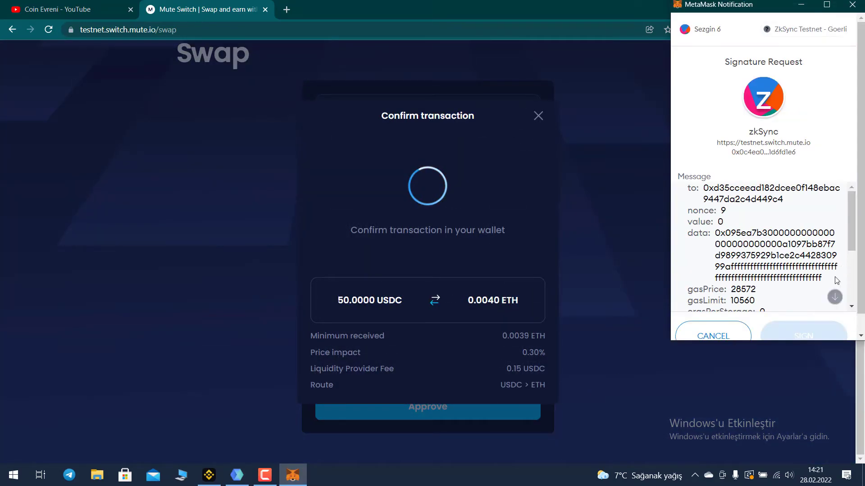
click(835, 297)
click(808, 337)
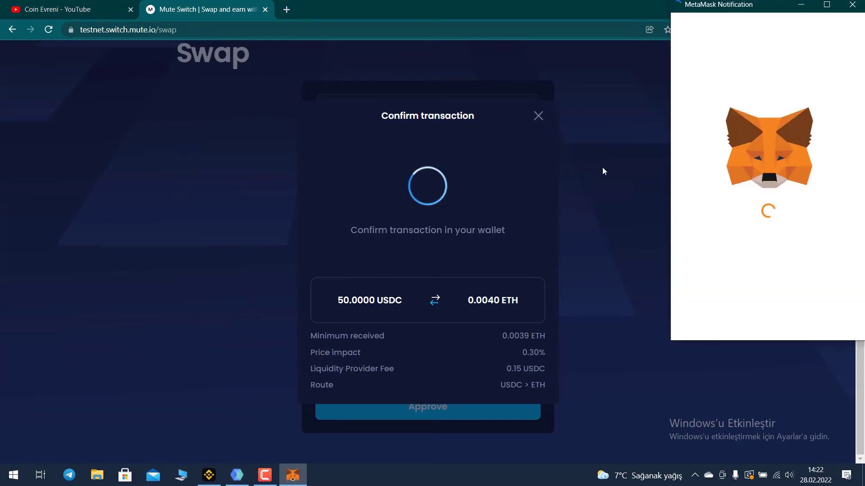
click(834, 298)
click(806, 335)
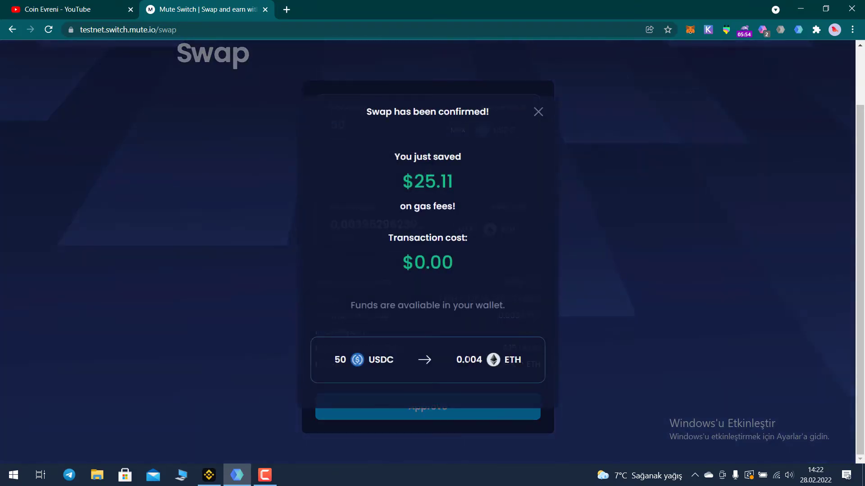
click(536, 114)
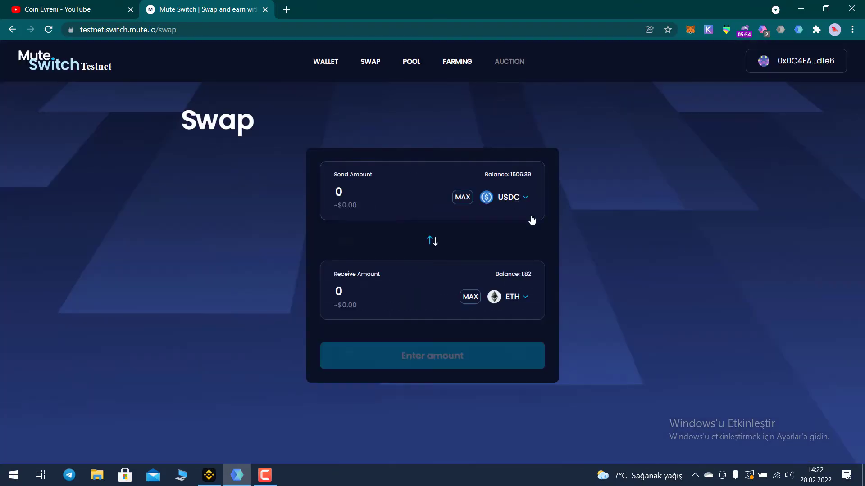
Choose DAI as the token to send and enter 50 as the ETH receive amount
click(511, 247)
click(393, 252)
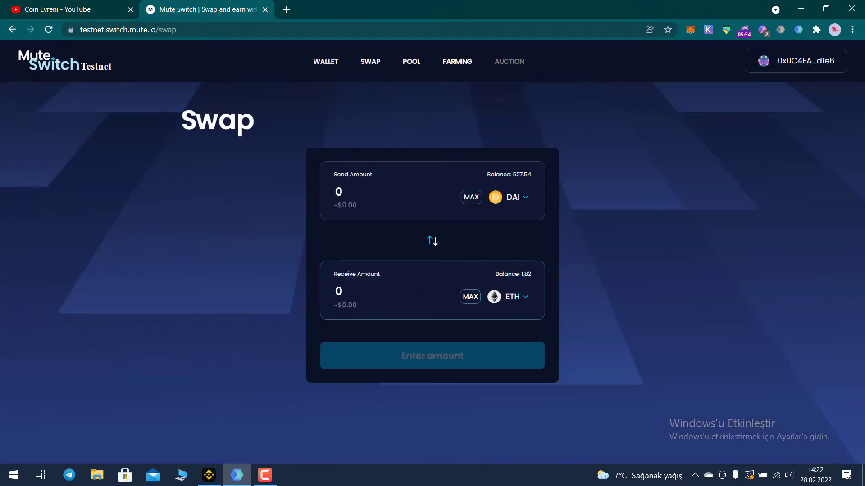
click(366, 293)
text(50)
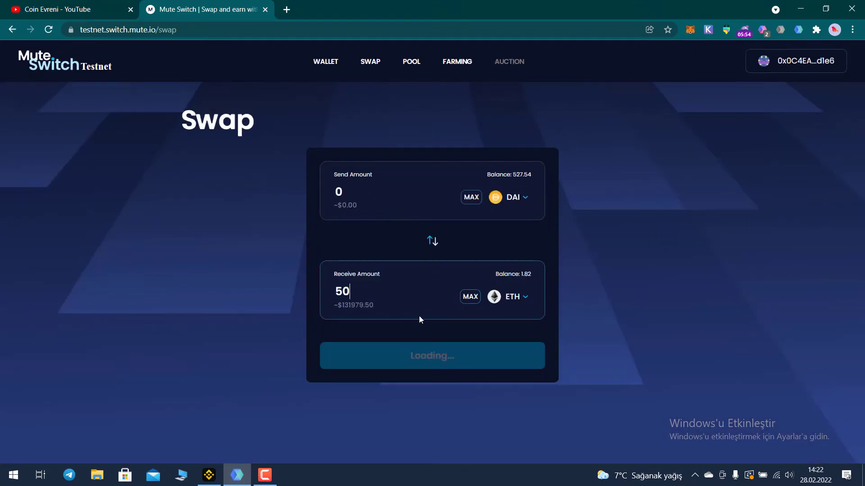
Clear the calculated DAI send amount and set it to 50 DAI
click(361, 197)
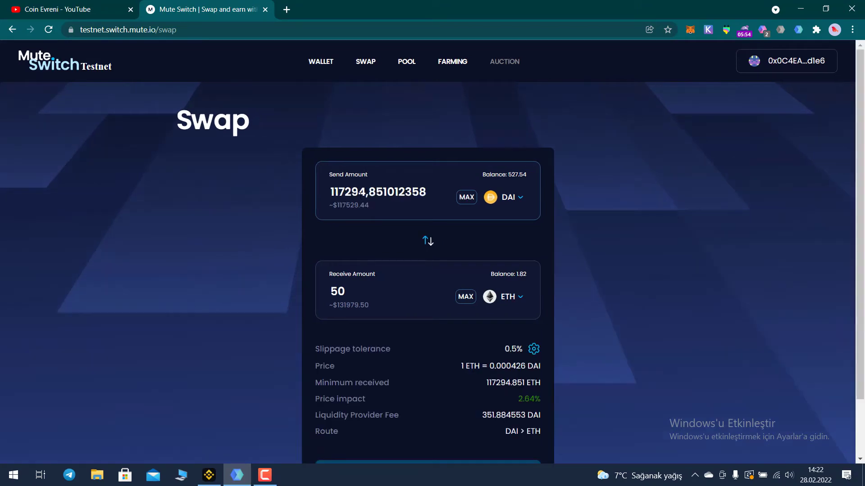
key(BackSpace)
key(BackSpace)
key(BackSpace)
key(BackSpace)
key(BackSpace)
key(BackSpace)
key(BackSpace)
key(BackSpace)
key(BackSpace)
key(BackSpace)
key(BackSpace)
key(BackSpace)
key(BackSpace)
key(BackSpace)
key(BackSpace)
key(BackSpace)
key(BackSpace)
key(BackSpace)
key(BackSpace)
key(BackSpace)
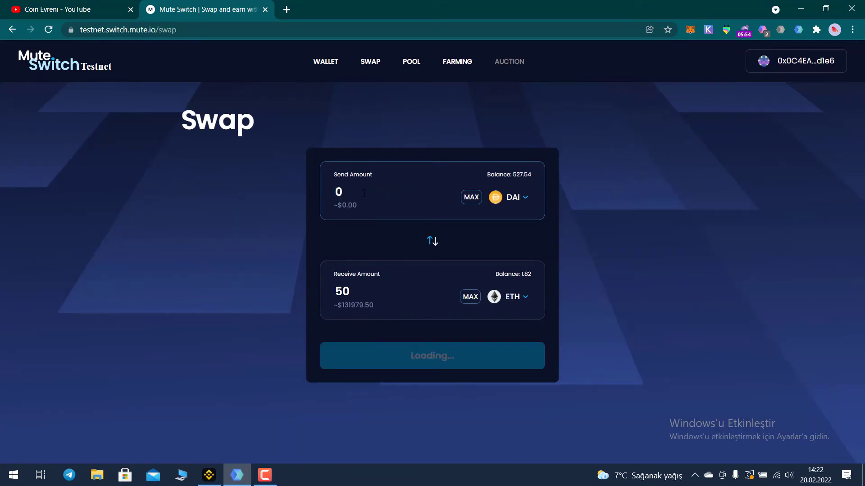
text(5)
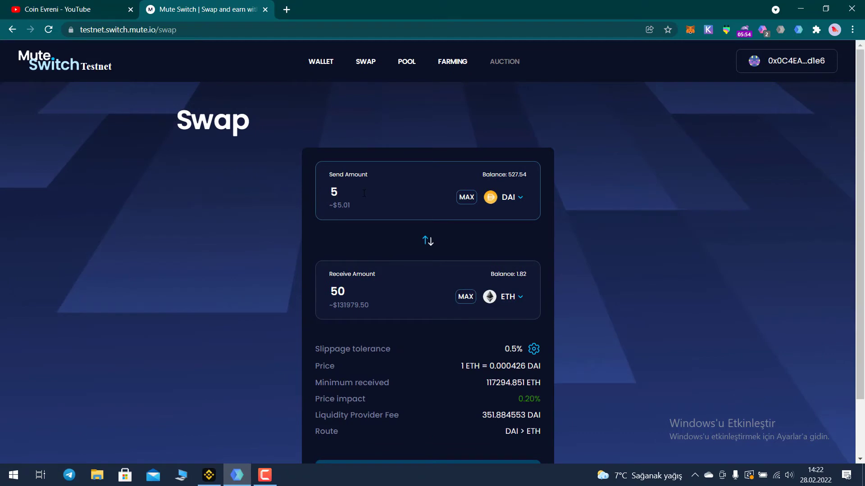
text(0)
scroll(596, 296, down, 2)
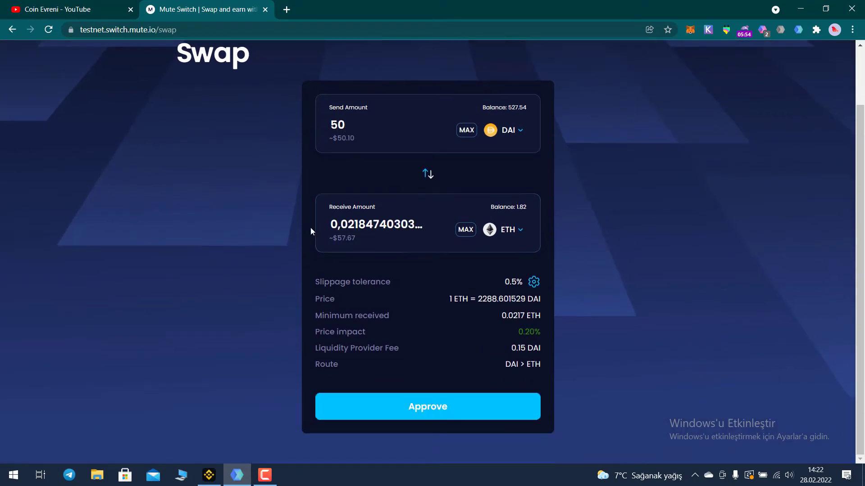
Approve the DAI to ETH swap, sign both requests in MetaMask, and dismiss the swap confirmation
click(477, 413)
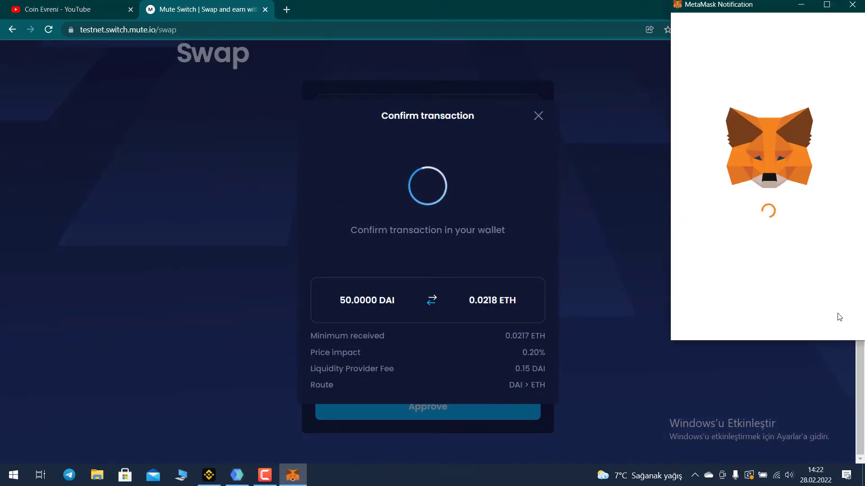
click(835, 297)
click(822, 333)
click(833, 296)
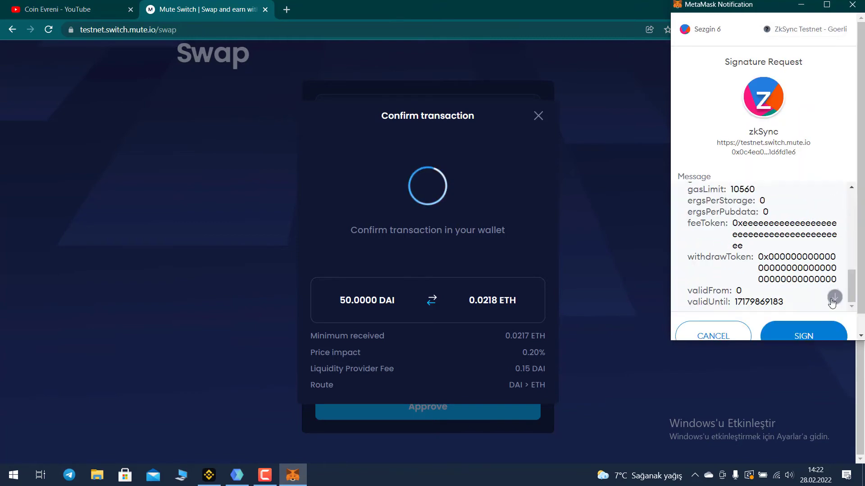
click(817, 330)
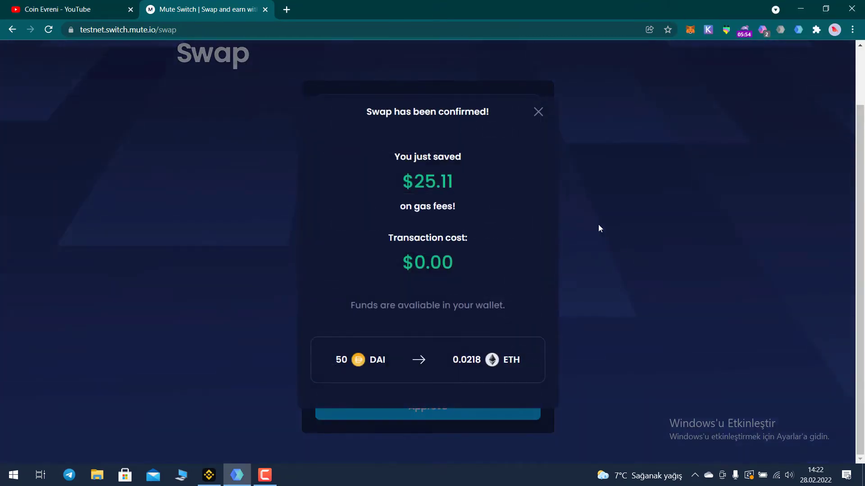
click(542, 116)
Check the token balances in the asset list and open the Add Liquidity form for the liquidity pool
click(510, 198)
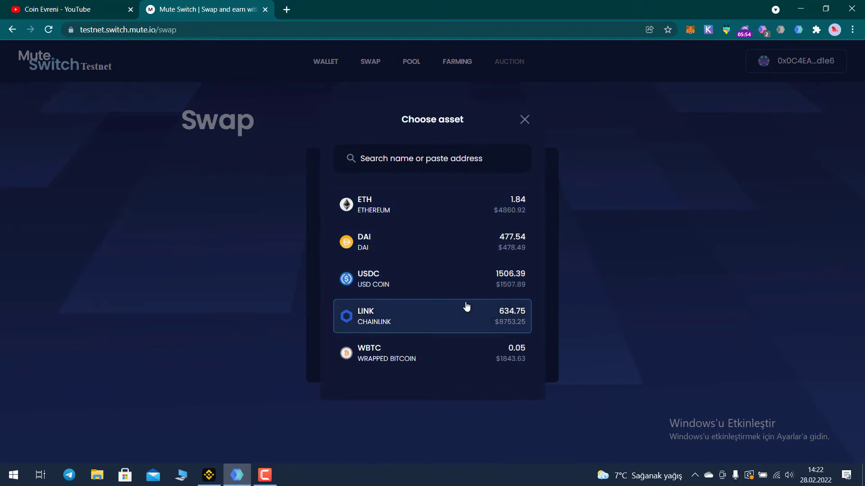
click(524, 120)
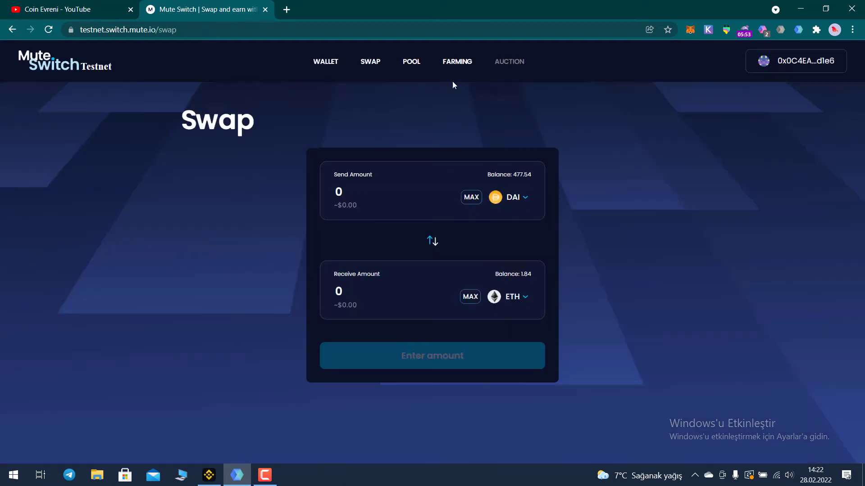
click(418, 66)
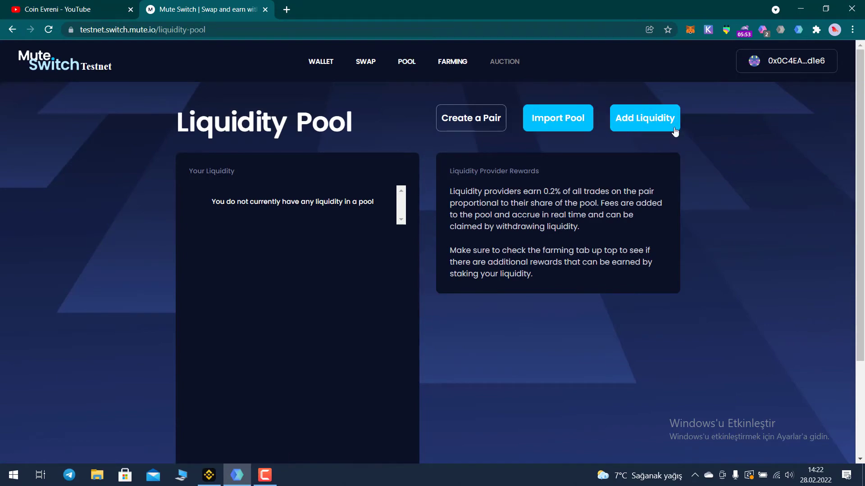
click(656, 124)
click(851, 424)
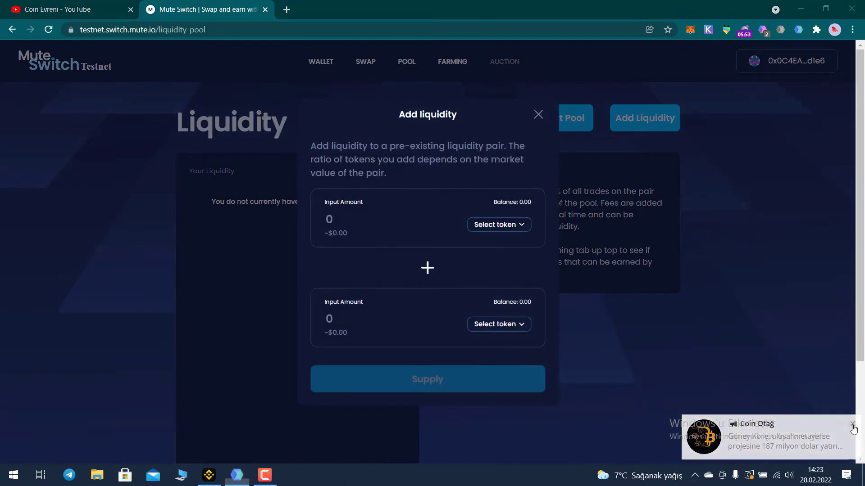
Select ETH and DAI as the liquidity pair and set the ETH input amount to 0.1
click(499, 224)
click(444, 207)
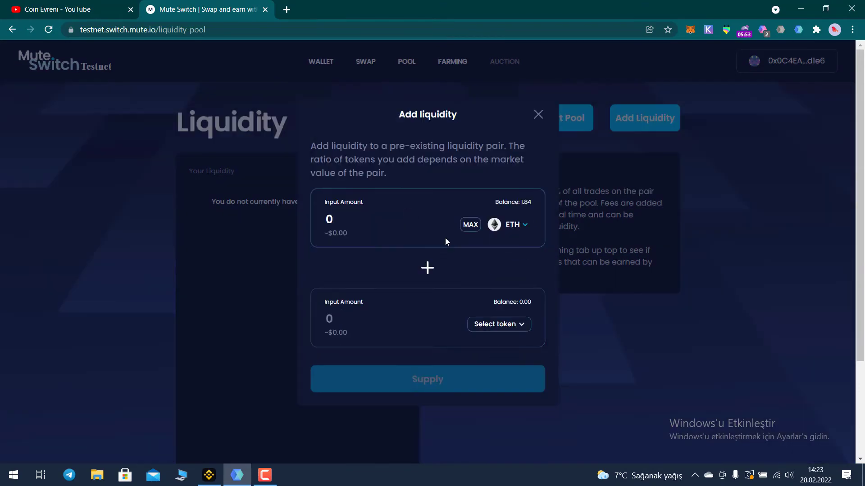
click(516, 333)
click(373, 235)
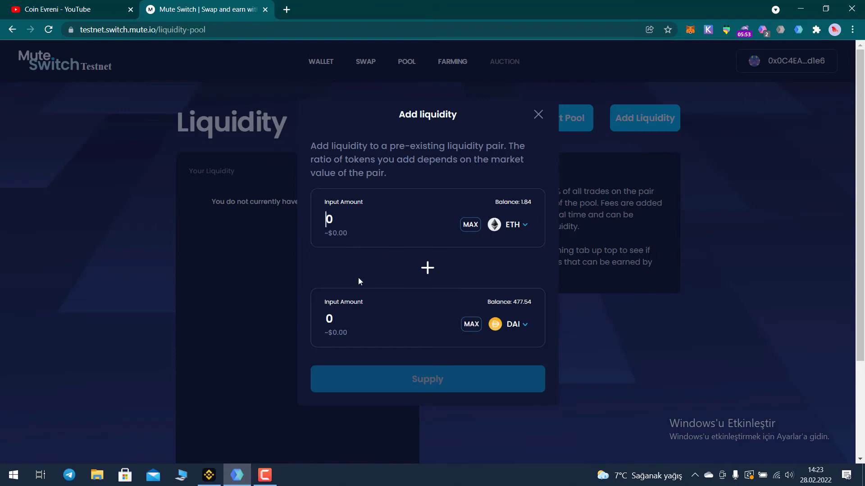
text(0.)
text(1)
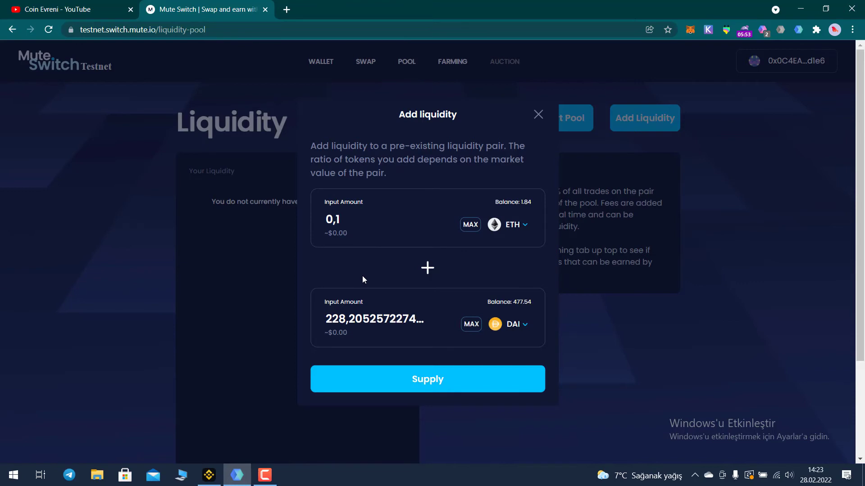
Set the ETH amount to 0.05 and supply the ETH/DAI liquidity, signing the request in MetaMask and closing the transaction window
key(BackSpace)
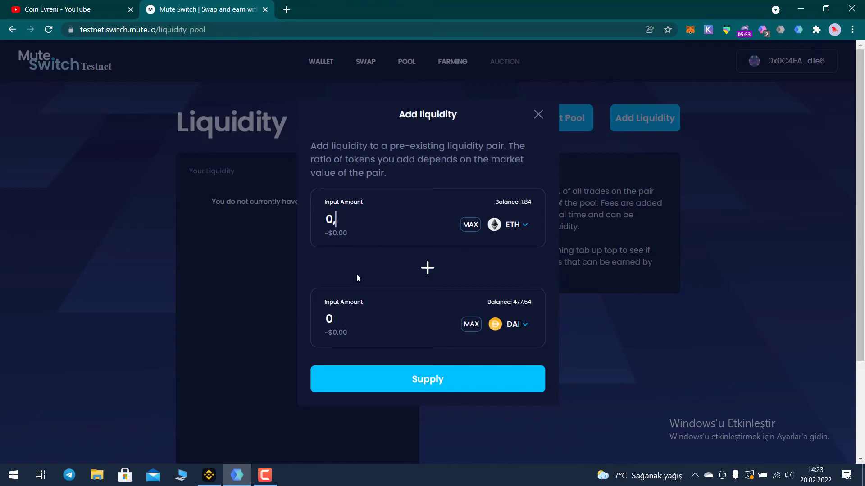
text(05)
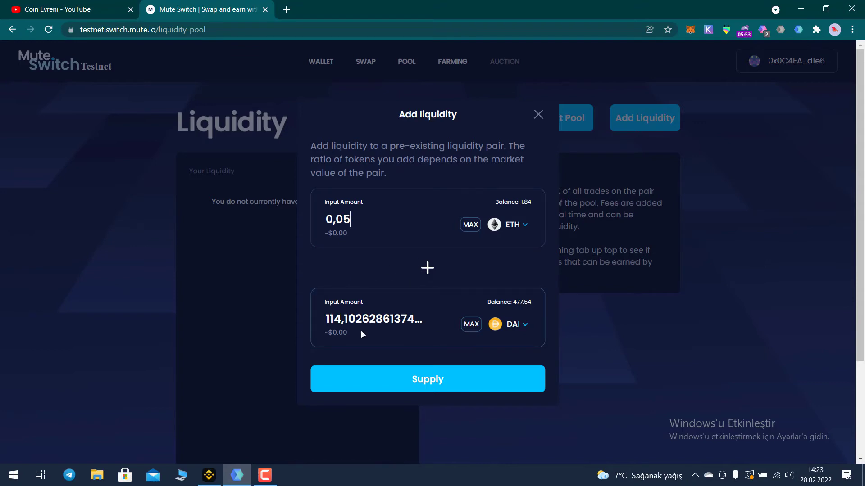
click(427, 388)
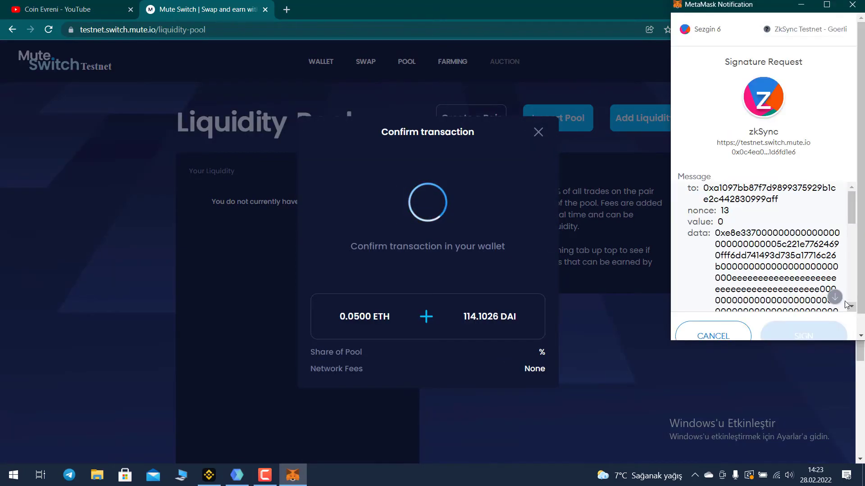
click(835, 298)
click(802, 334)
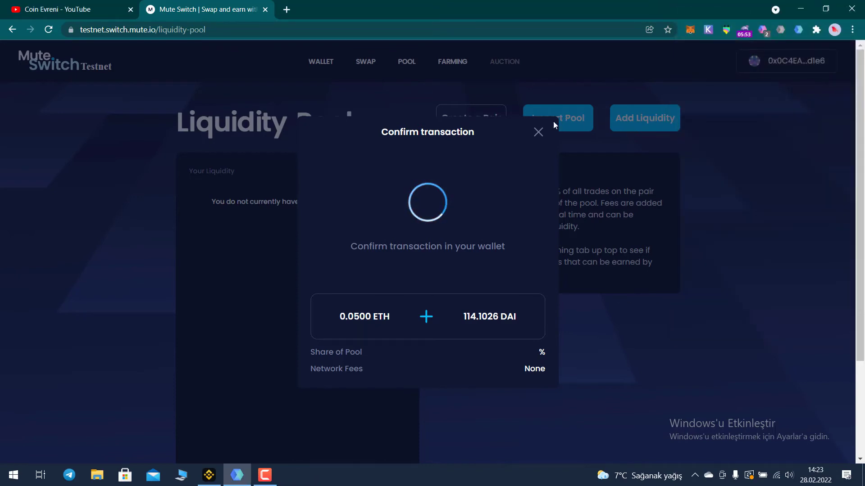
click(540, 93)
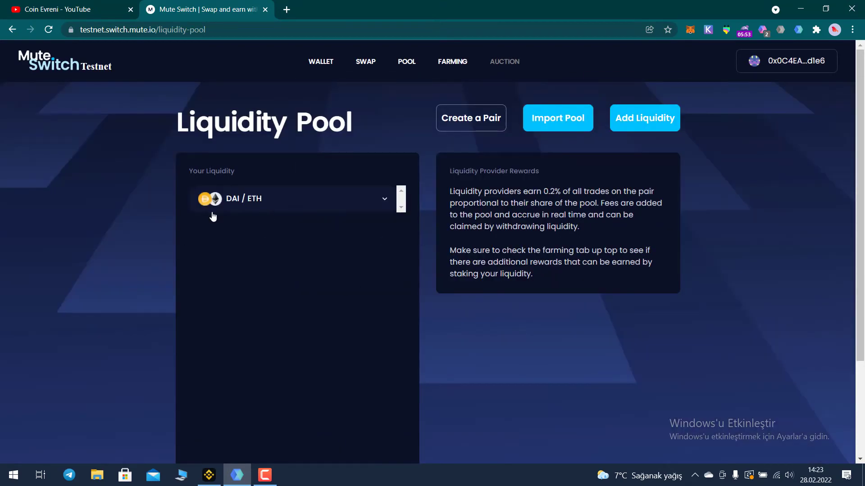
Start another liquidity deposit with ETH and USDC as the pair and set the ETH amount to 0.05
click(660, 120)
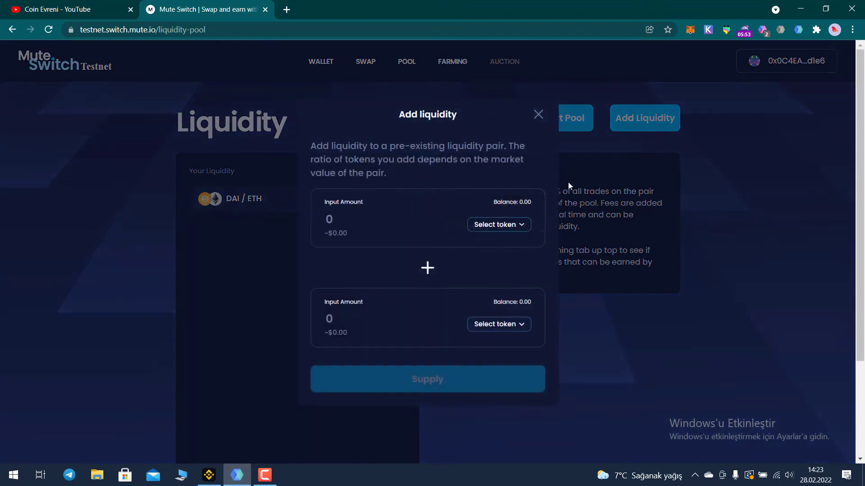
click(522, 228)
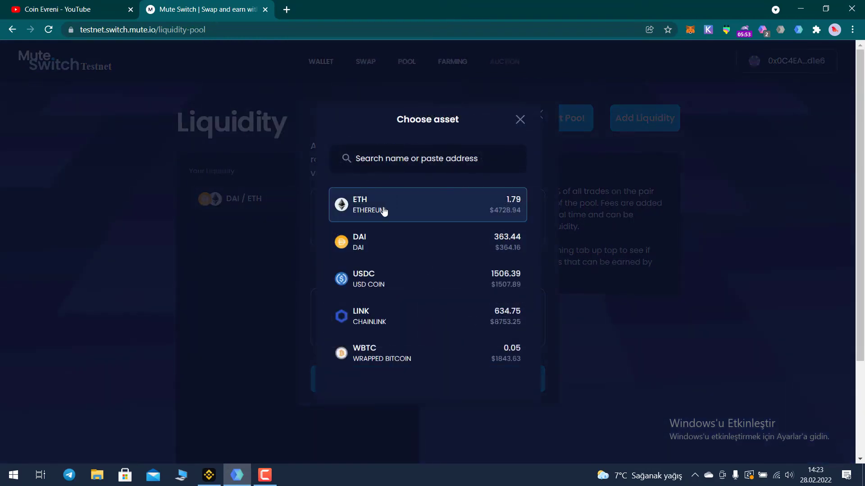
click(382, 212)
click(510, 333)
click(386, 289)
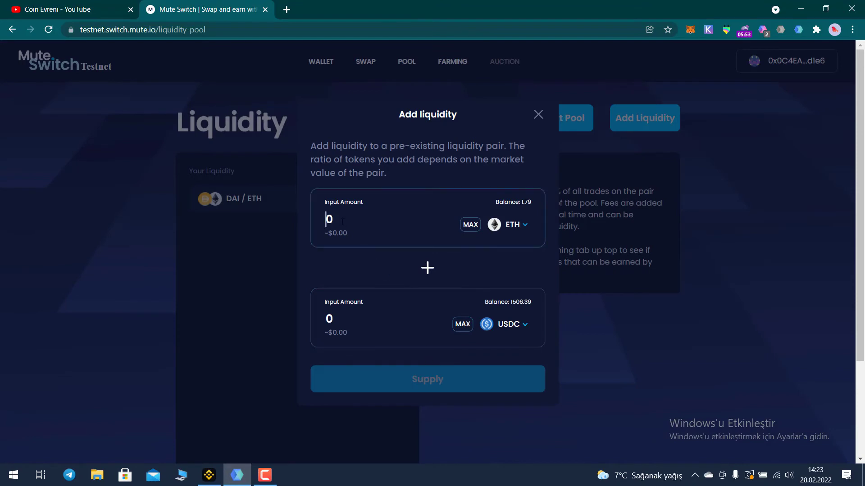
text(0,05)
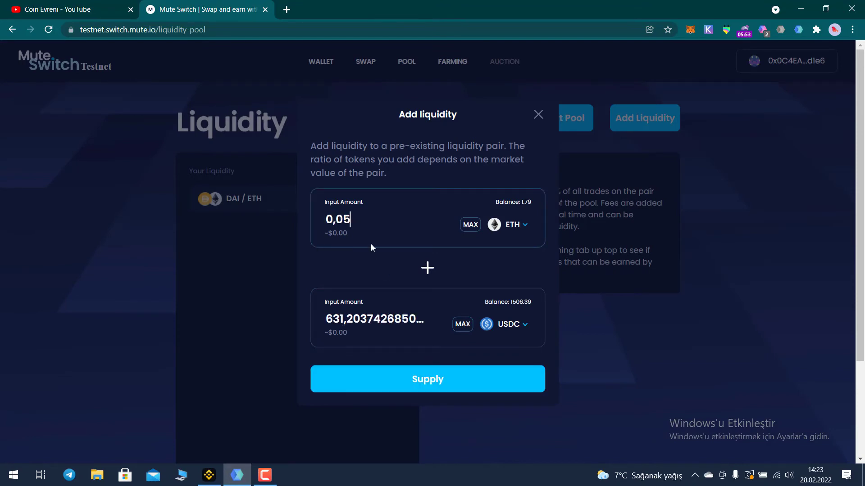
Supply the ETH/USDC liquidity, sign the request in MetaMask, and dismiss the submission message
click(453, 385)
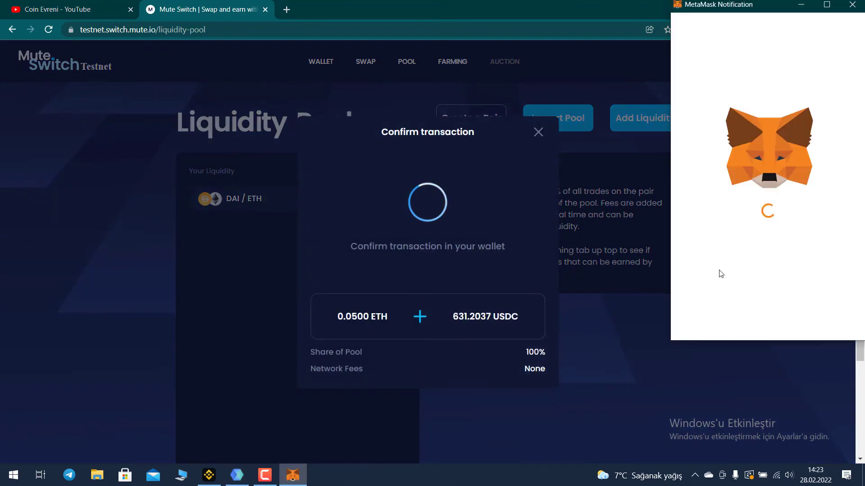
click(834, 297)
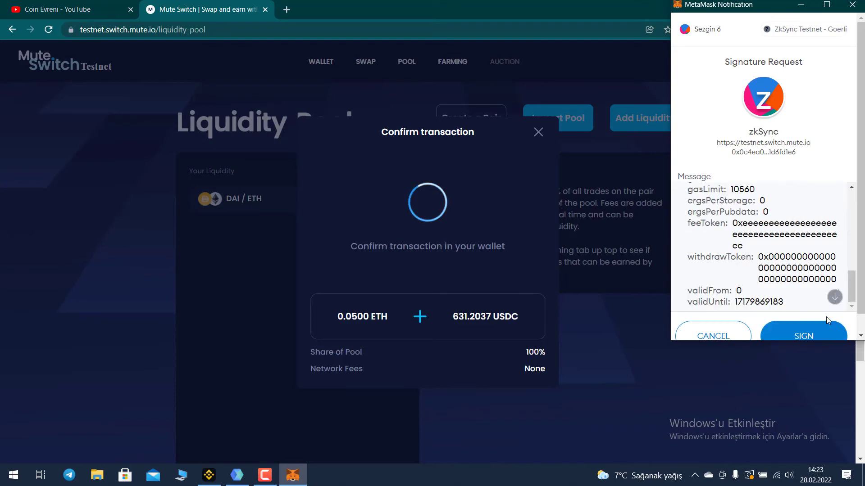
click(814, 336)
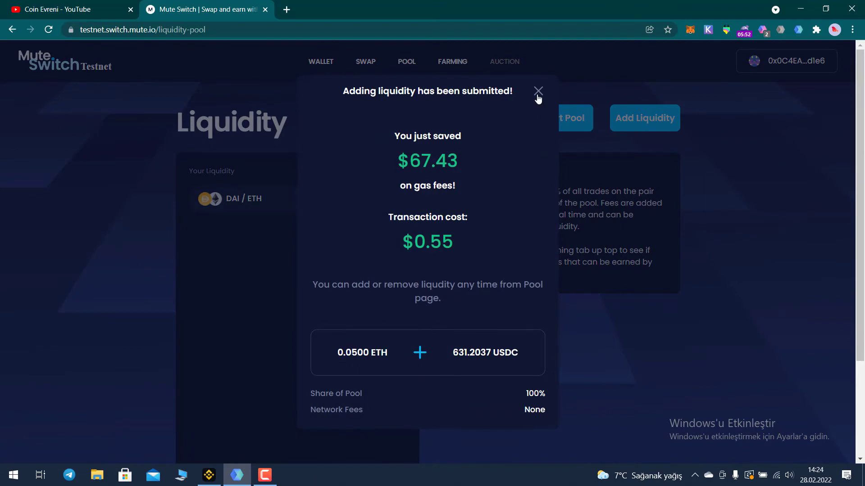
click(538, 92)
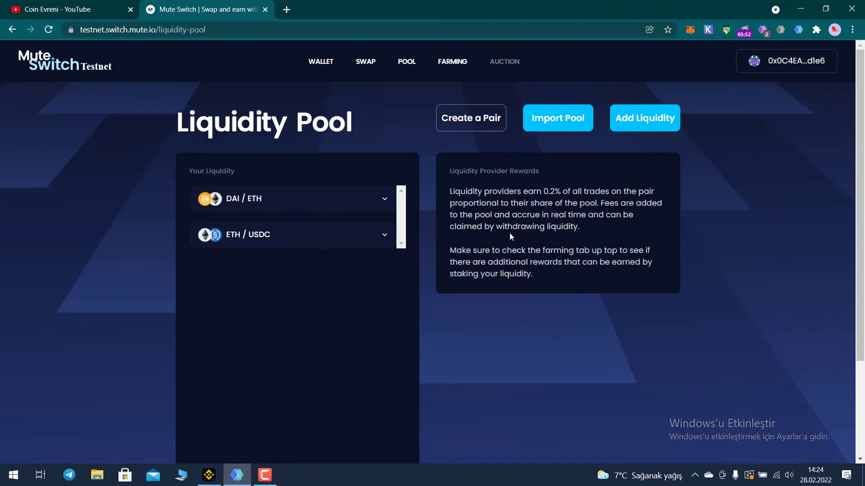
Open a new Add Liquidity form and select ETH as the first token
click(644, 122)
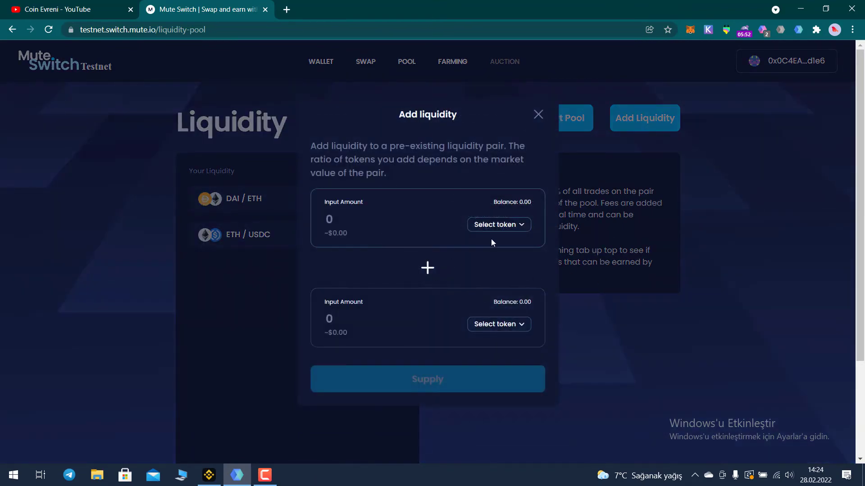
click(499, 224)
click(399, 204)
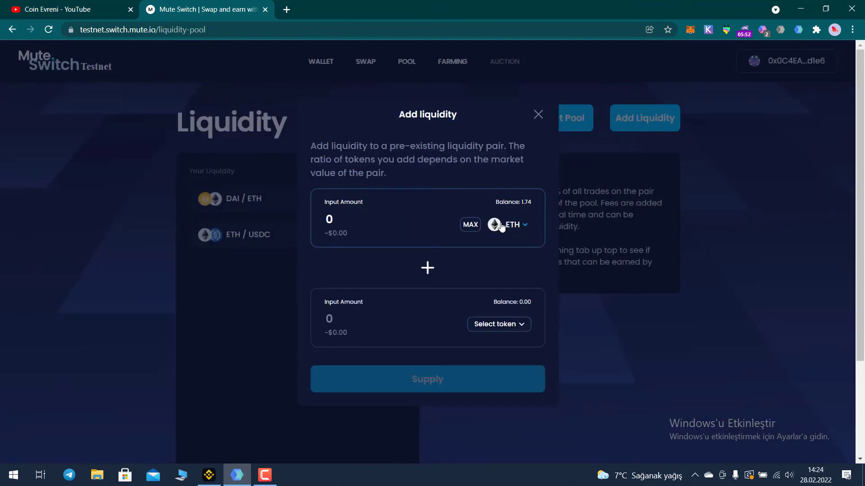
click(502, 225)
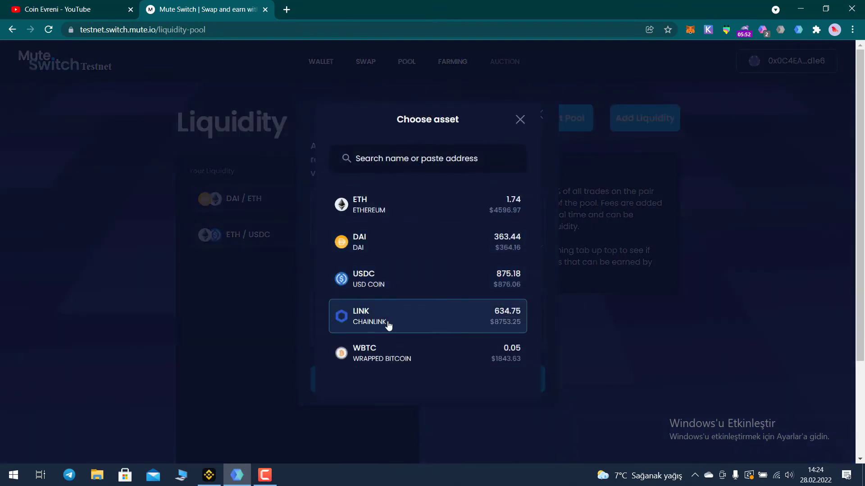
click(388, 324)
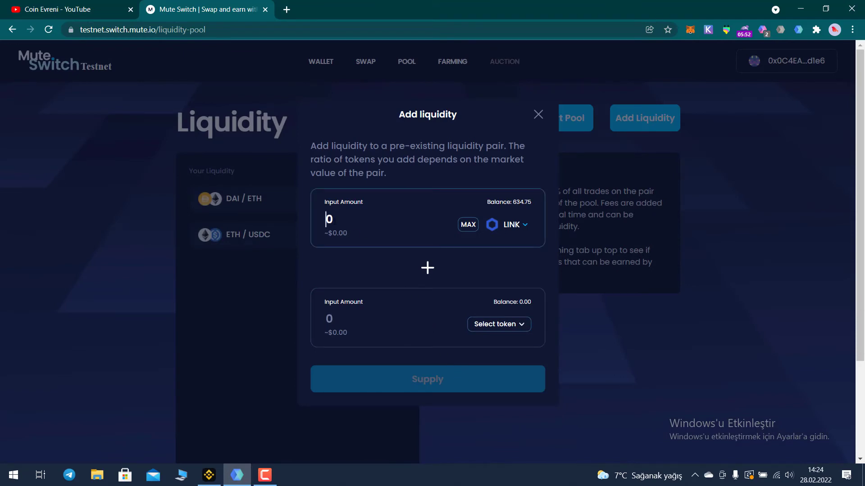
click(513, 228)
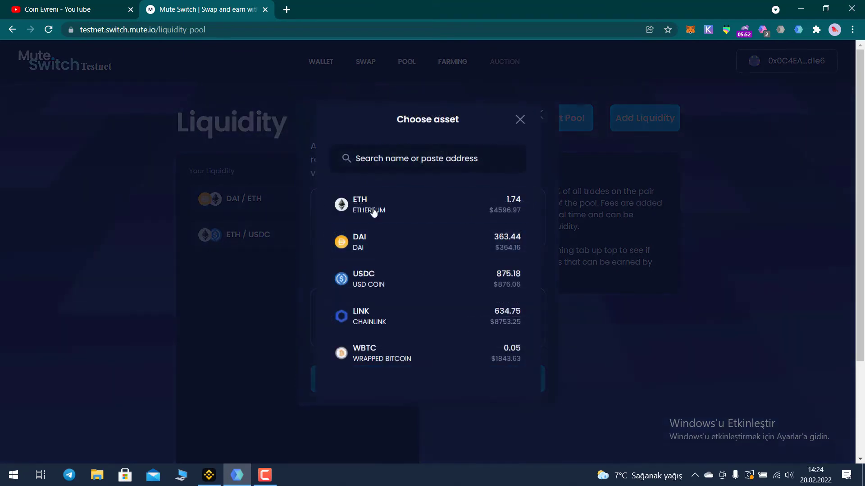
click(373, 209)
Select LINK as the second token of the liquidity pair and set the ETH amount to 0.05
click(517, 317)
click(382, 320)
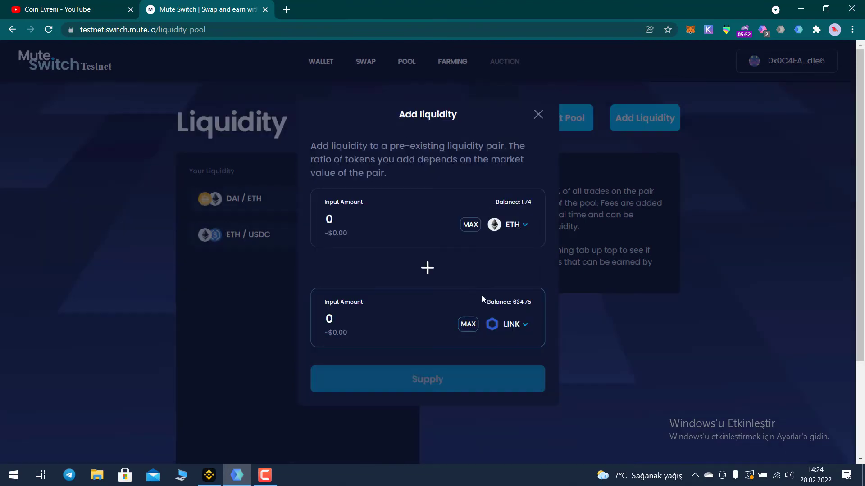
click(384, 221)
text(,05)
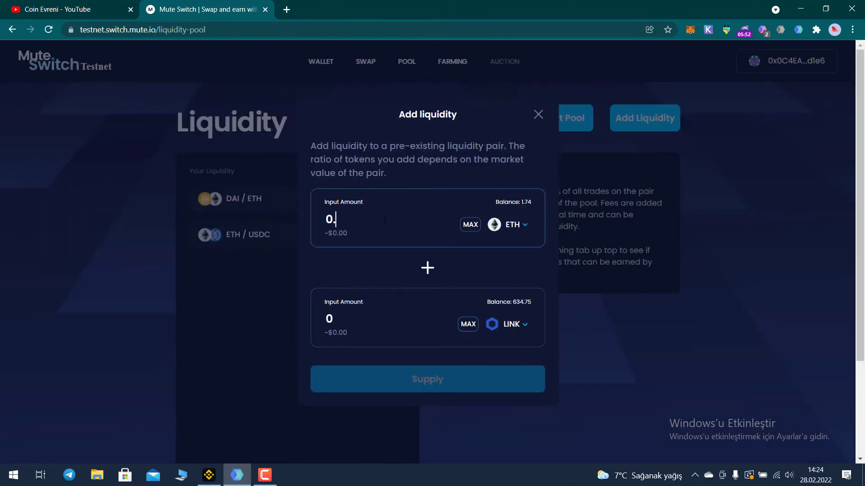
Supply the ETH/LINK liquidity, sign the request in MetaMask, and dismiss the submission message
click(416, 380)
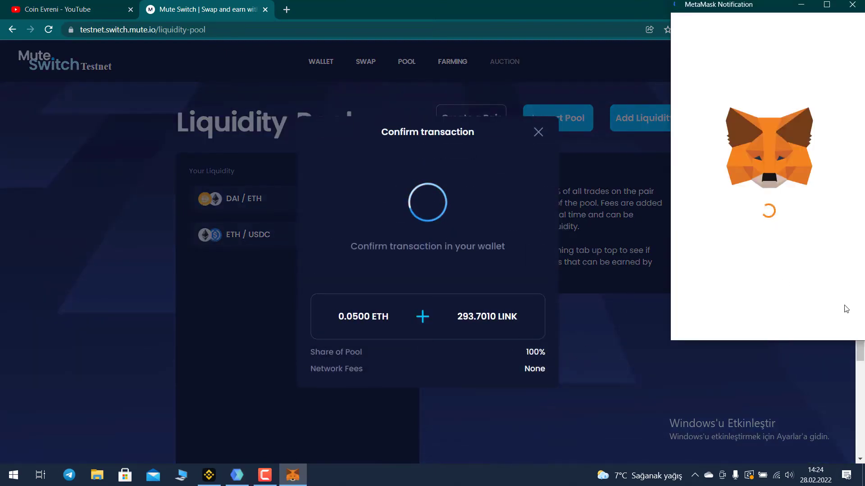
click(835, 297)
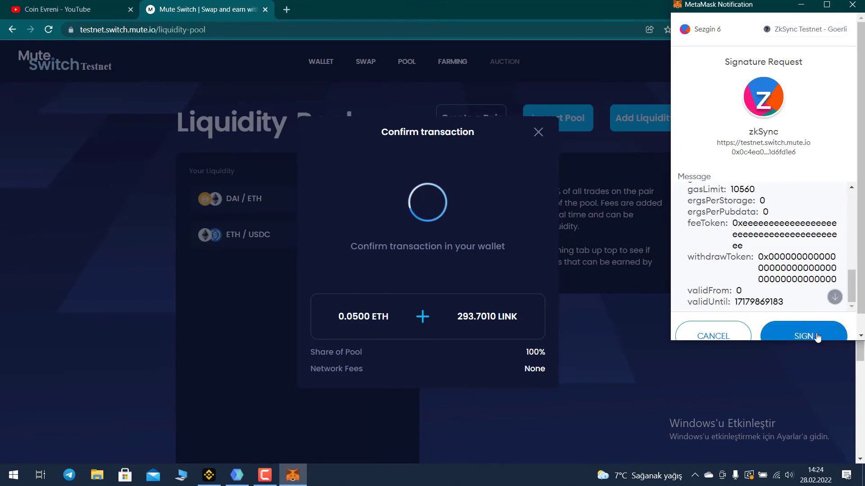
click(816, 337)
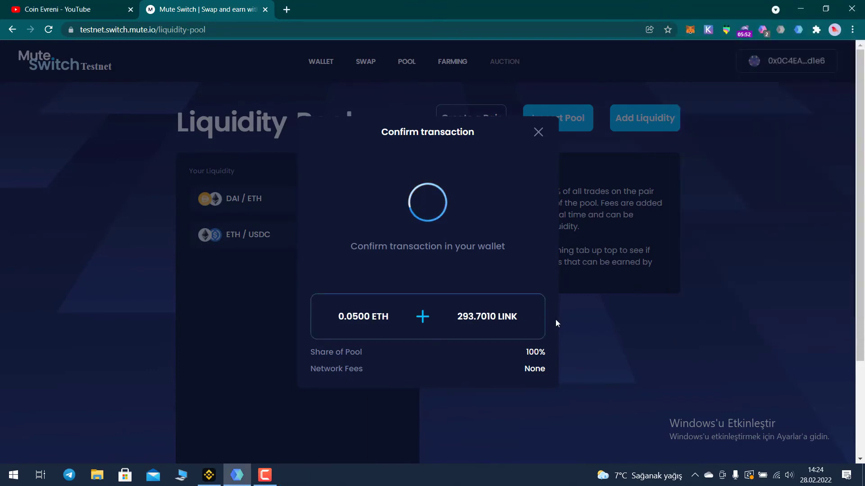
click(538, 131)
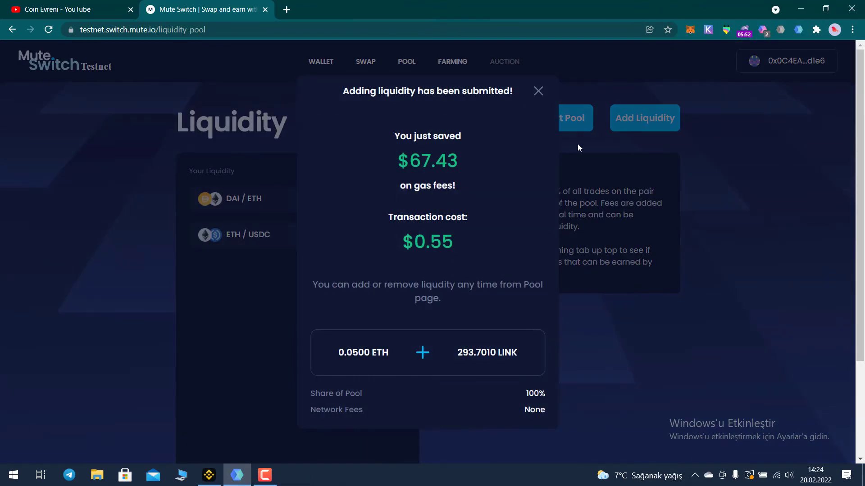
click(542, 93)
Start another liquidity deposit with ETH and WBTC as the pair and set the ETH amount to 0.05
click(645, 118)
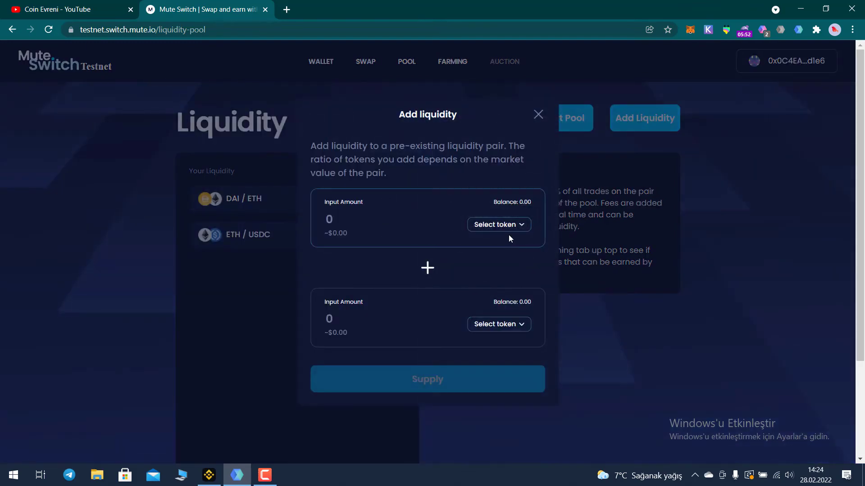
click(499, 224)
click(396, 203)
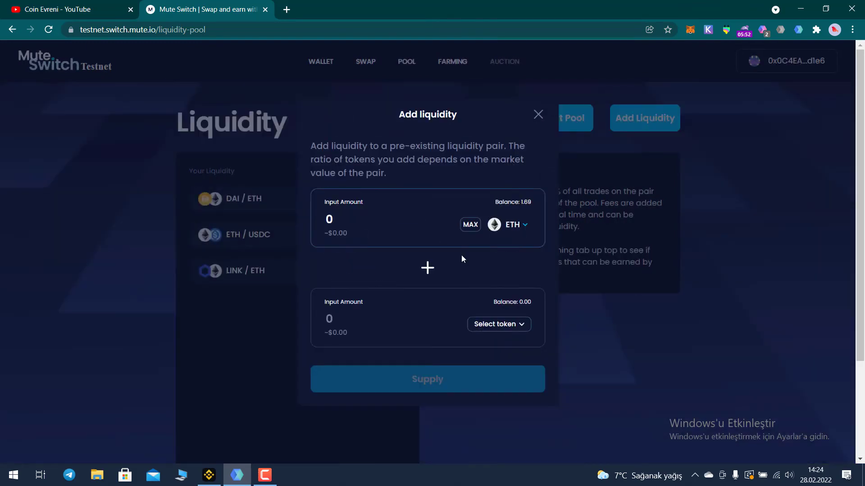
click(506, 322)
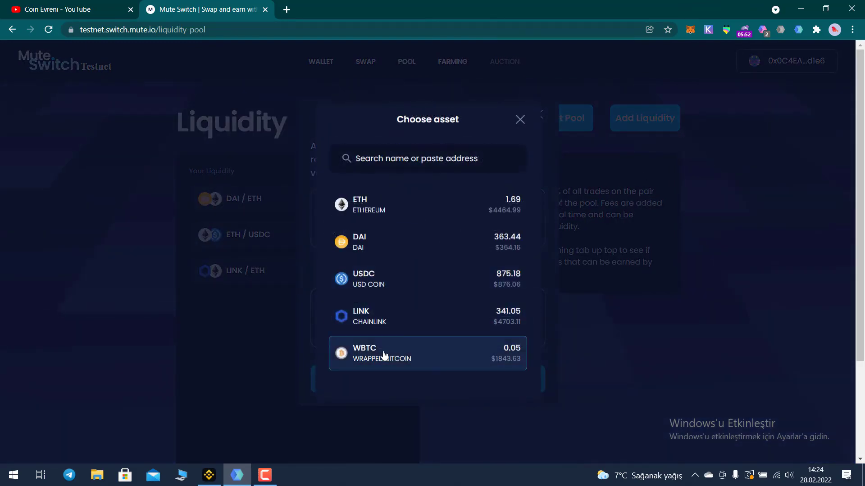
click(382, 356)
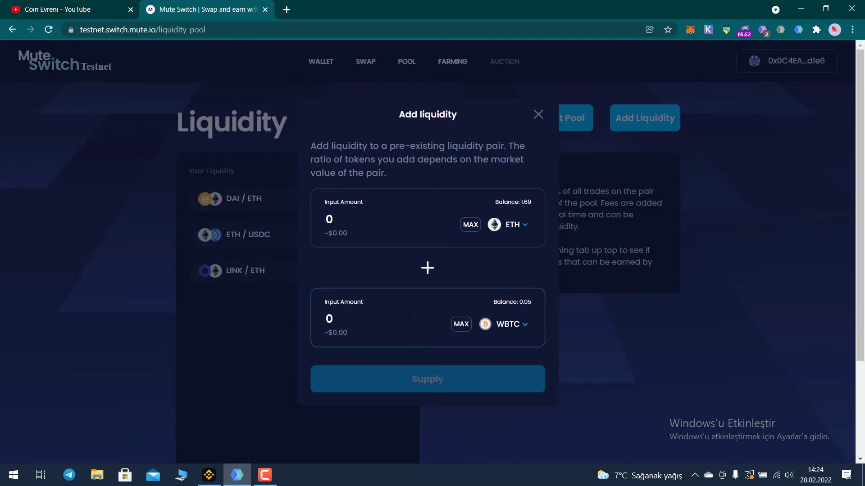
click(346, 218)
text(,05)
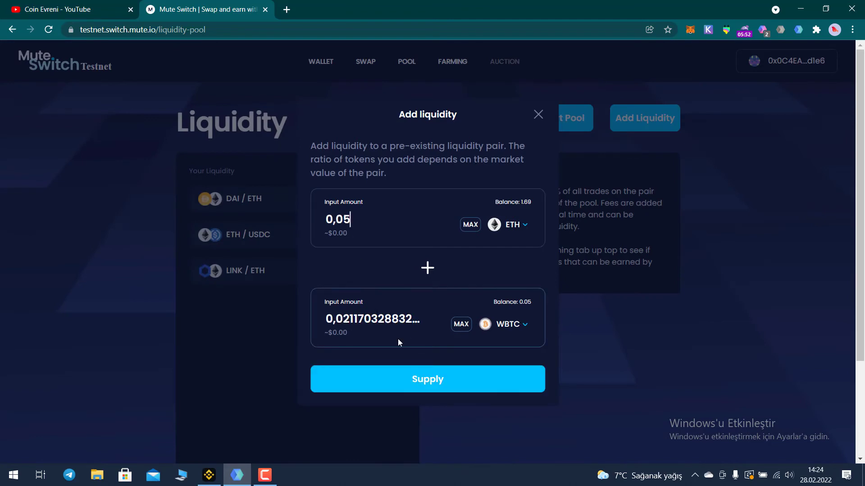
Supply the ETH/WBTC liquidity, sign the request in MetaMask, and dismiss the submission message
click(417, 380)
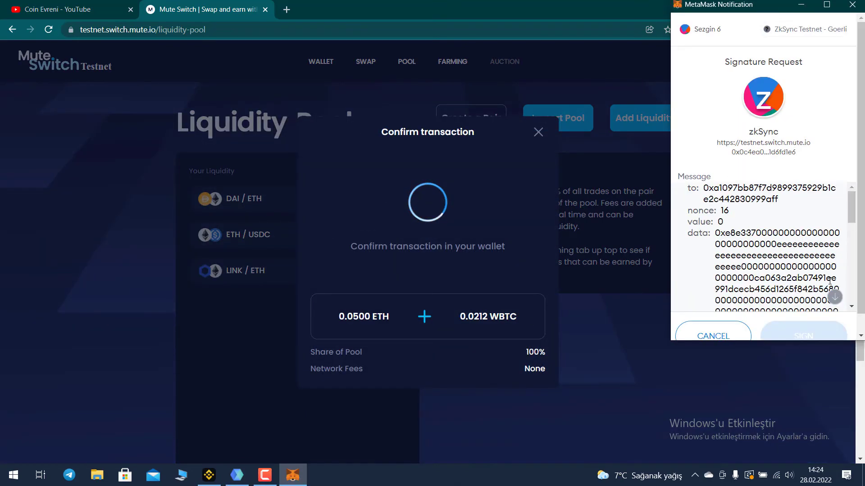
click(834, 297)
click(813, 333)
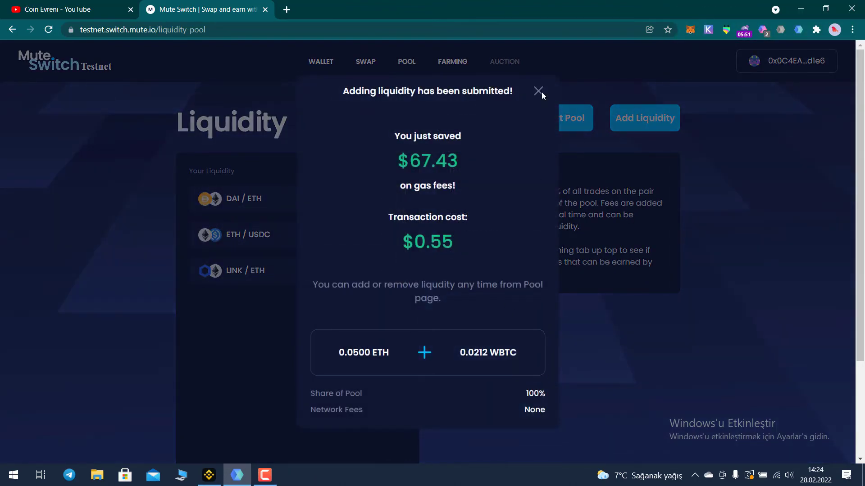
click(539, 91)
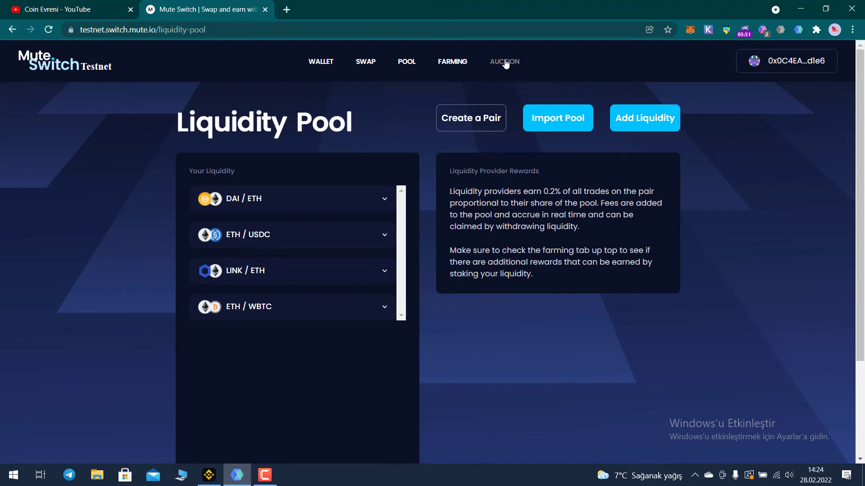
Go to the farming page and expand the ETH/DAI farm to examine its staking and collecting options
click(451, 68)
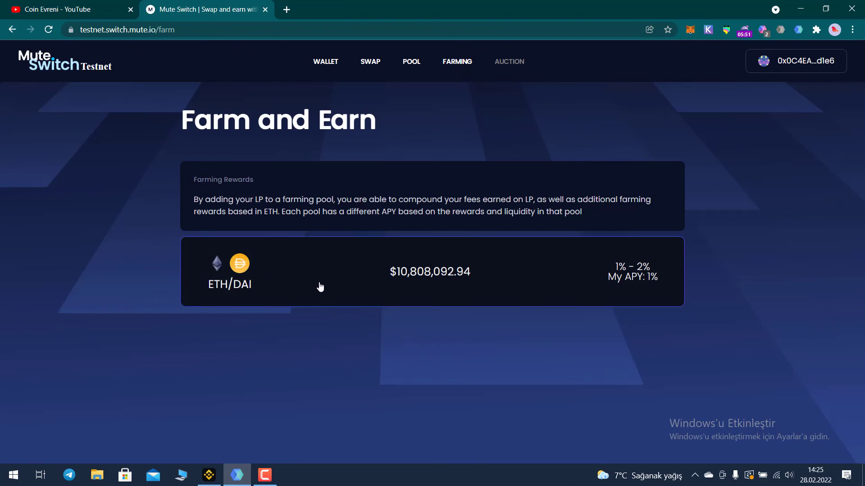
click(347, 282)
scroll(508, 312, down, 1)
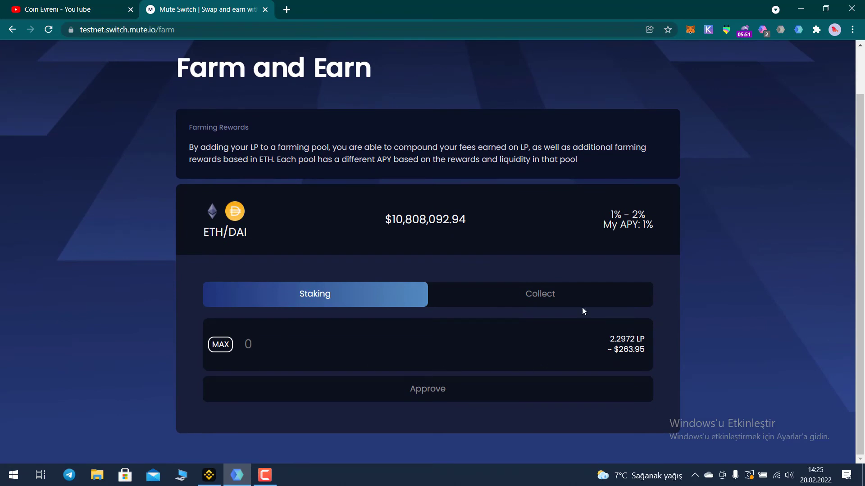
scroll(410, 175, up, 1)
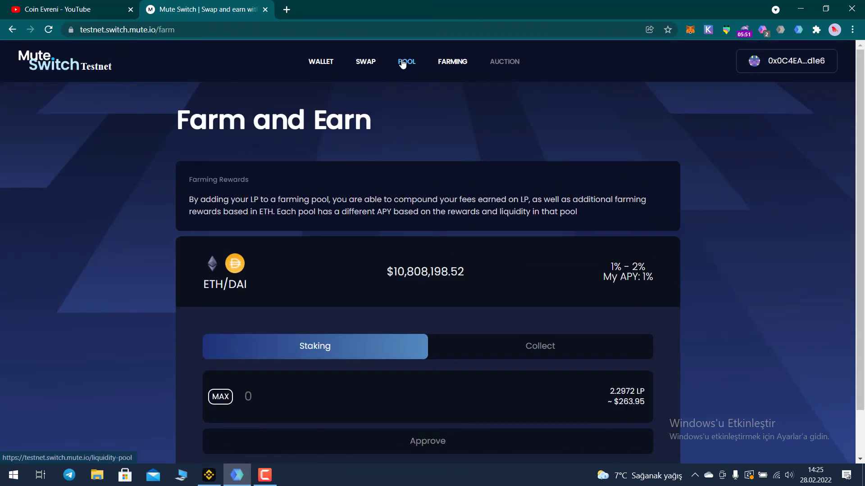
Check the DAI / ETH position's details on the liquidity pool page and return to the ETH/DAI farm's staking form
click(403, 65)
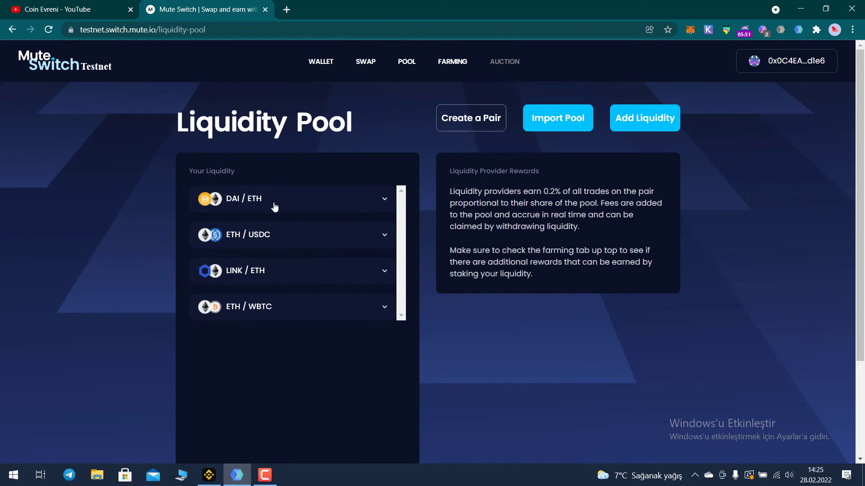
click(356, 202)
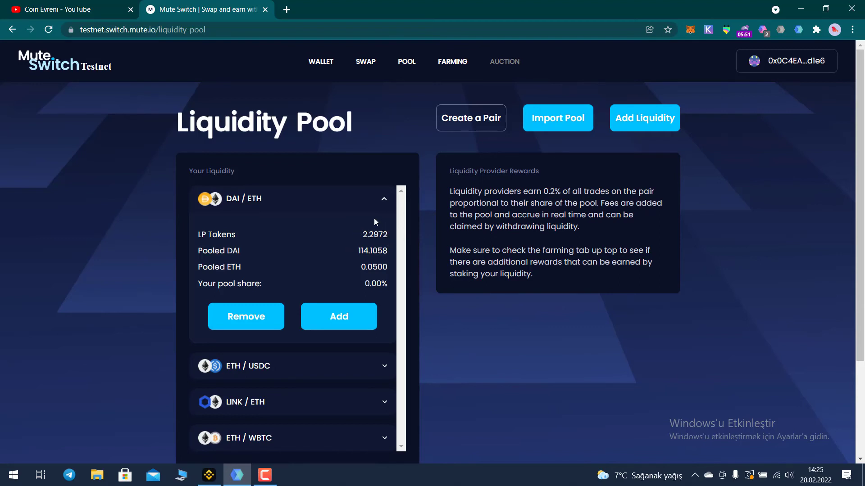
click(453, 62)
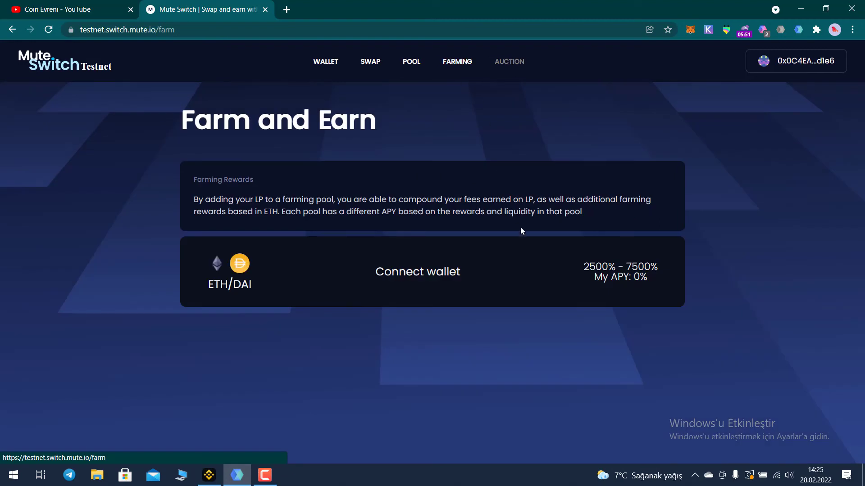
click(522, 303)
scroll(432, 374, down, 2)
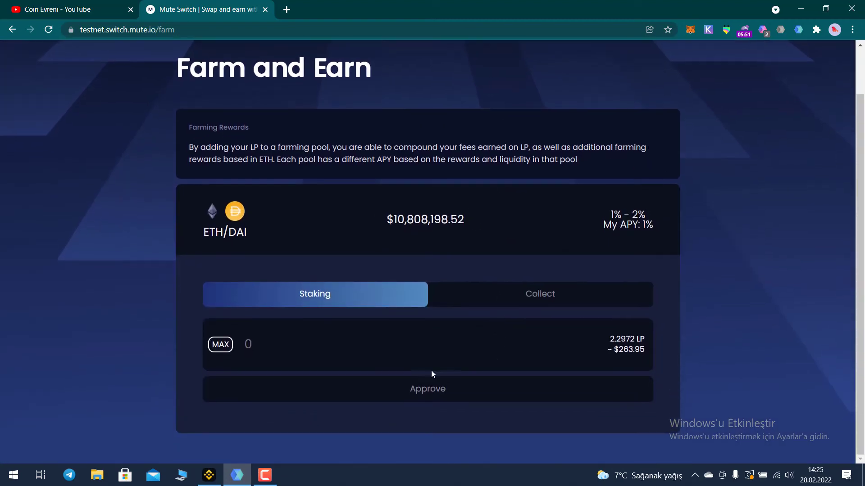
Fill in the maximum LP amount for ETH/DAI staking and shorten it to 2.2972
click(212, 350)
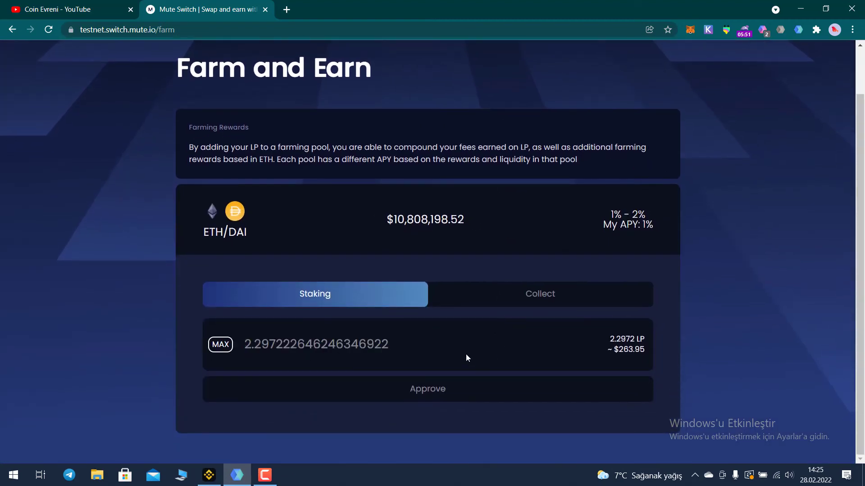
click(395, 344)
key(BackSpace)
key(BackSpace)
key(BackSpace)
key(BackSpace)
key(BackSpace)
key(BackSpace)
key(BackSpace)
key(BackSpace)
key(BackSpace)
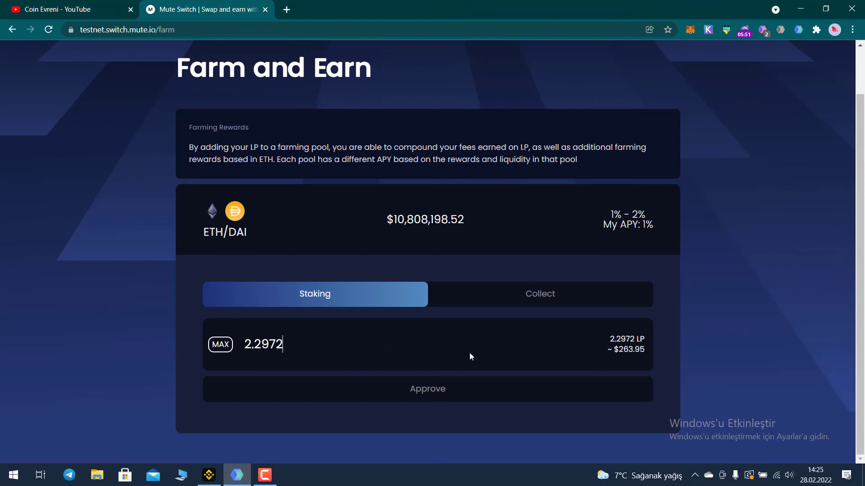
Approve the LP tokens for the ETH/DAI farm and sign the request in MetaMask
click(434, 390)
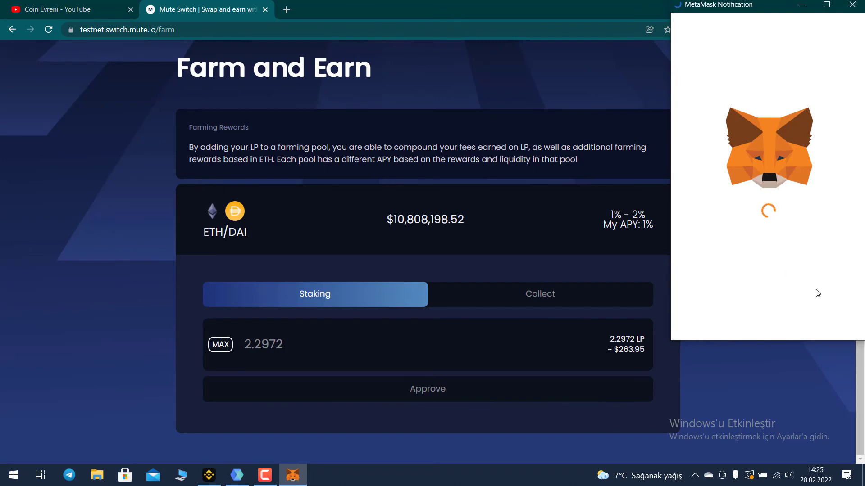
scroll(834, 297, down, 5)
click(811, 334)
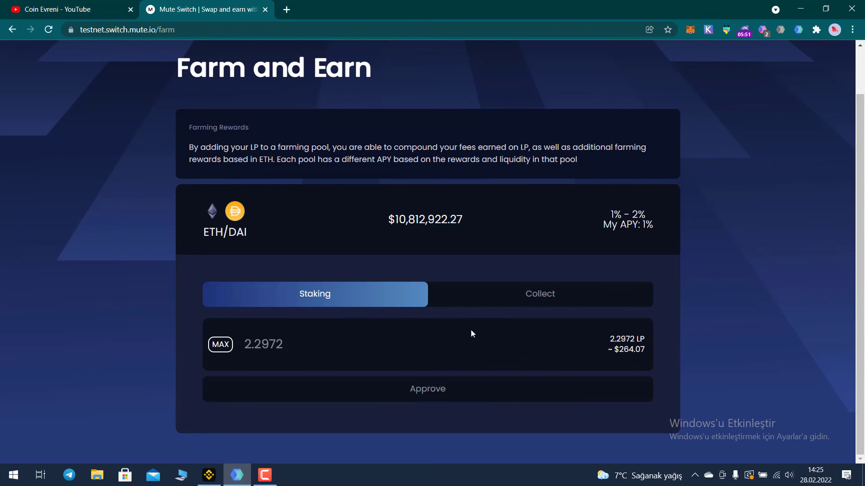
click(427, 396)
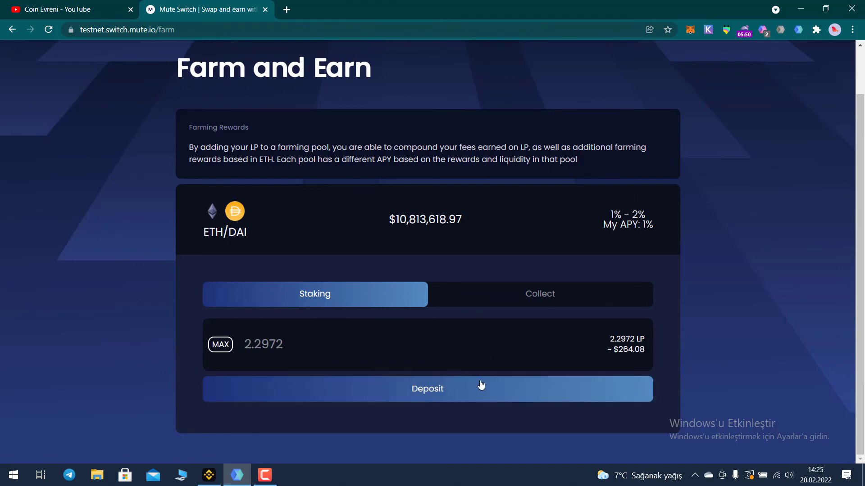
Deposit the 2.2972 LP into the ETH/DAI farm and sign the request in MetaMask
click(417, 382)
click(446, 400)
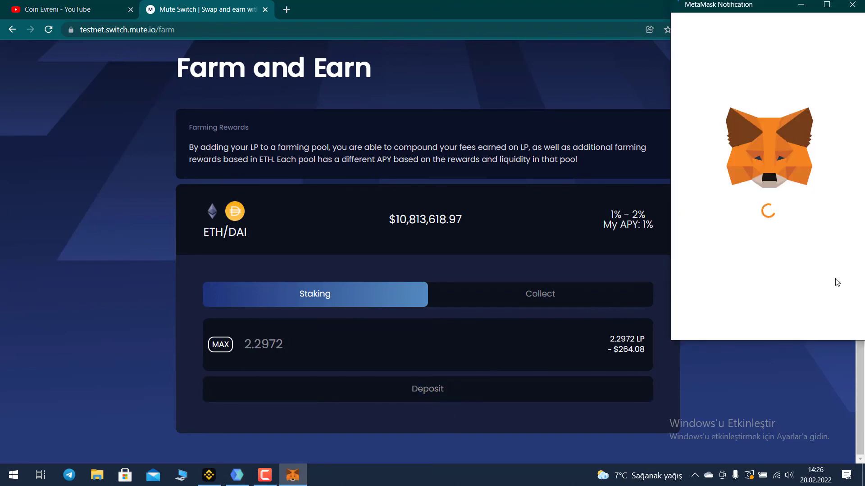
click(834, 298)
click(803, 336)
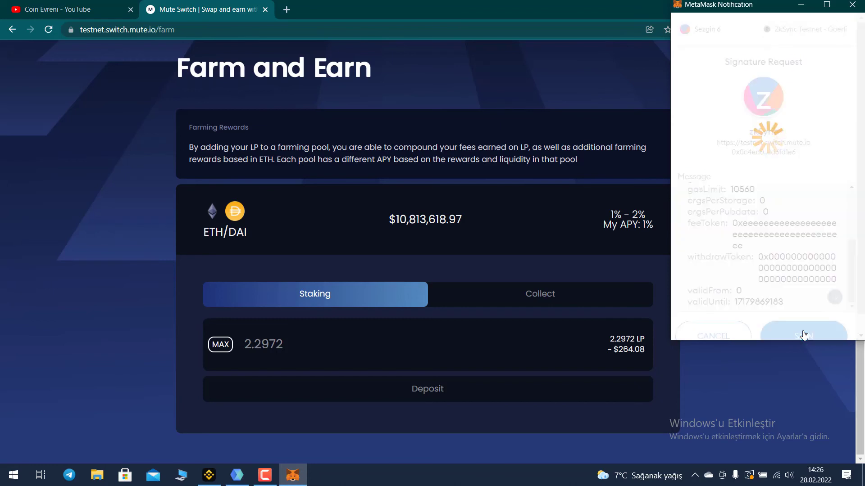
scroll(699, 225, up, 2)
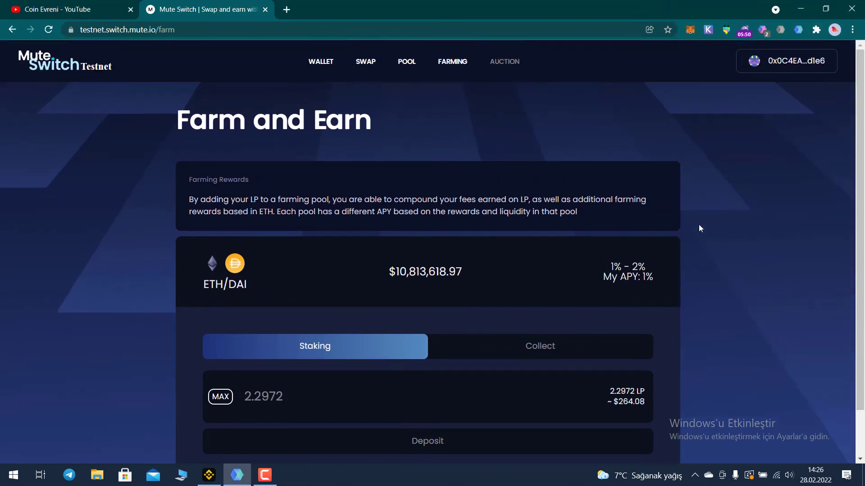
scroll(702, 205, down, 1)
scroll(702, 206, up, 1)
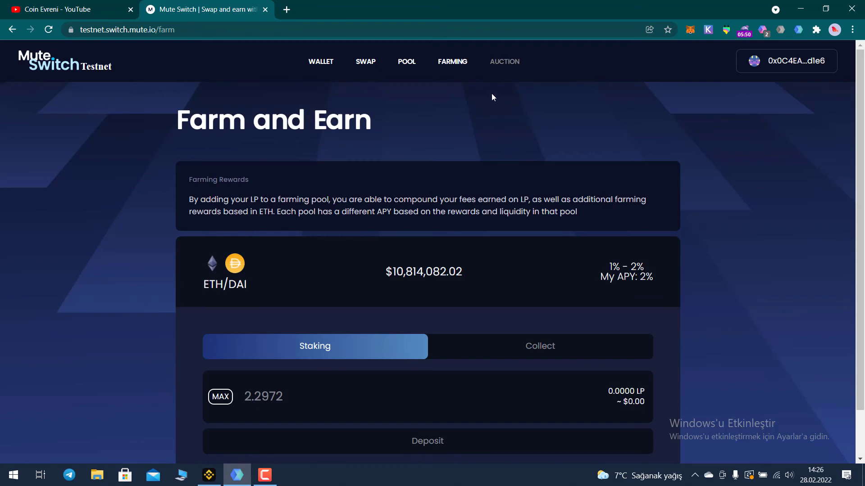
scroll(536, 129, down, 1)
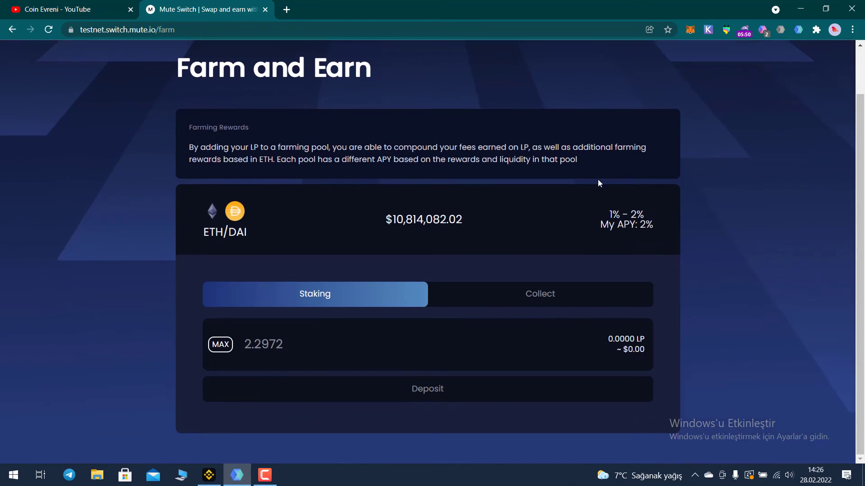
scroll(432, 132, up, 1)
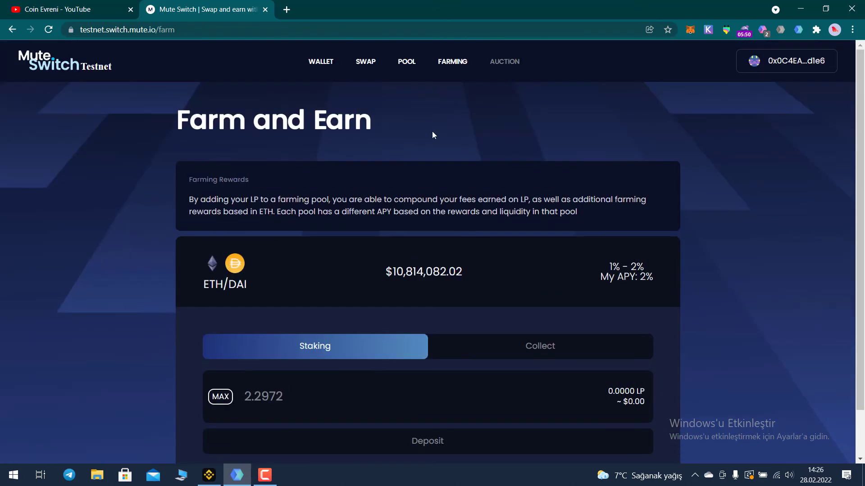
Look through the swap and liquidity pool pages, and examine the deposits and rewards in the ETH/DAI farm's collecting section
click(355, 61)
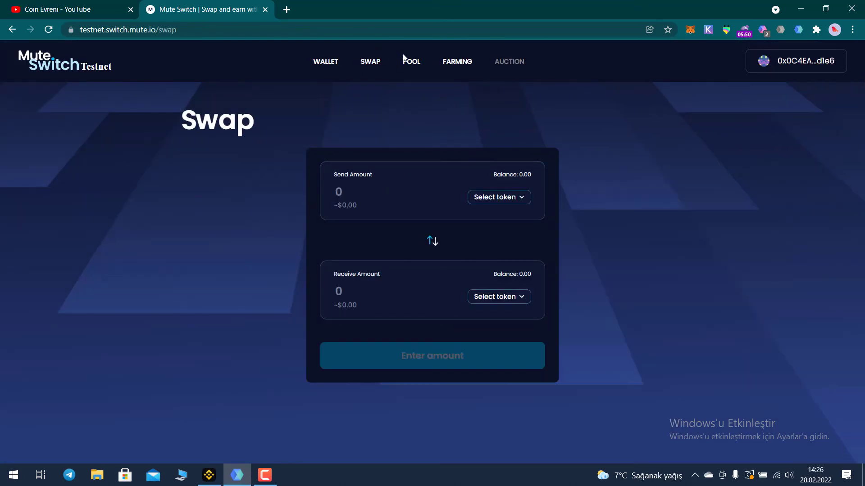
click(410, 62)
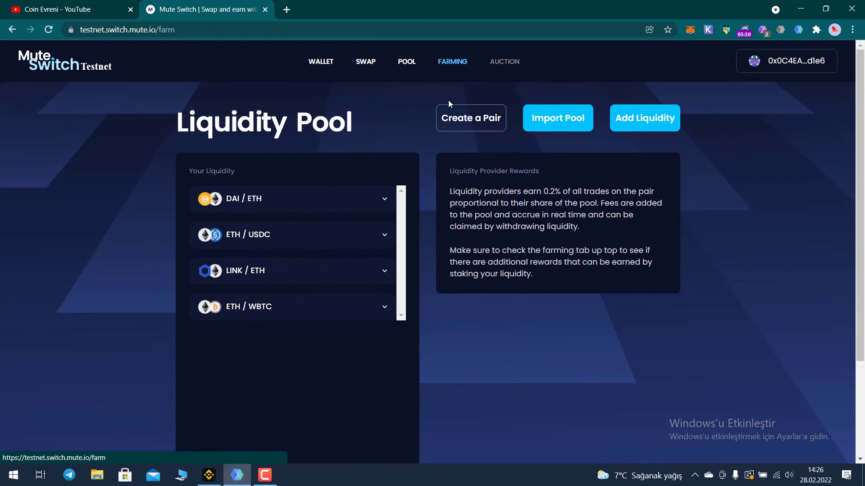
click(452, 61)
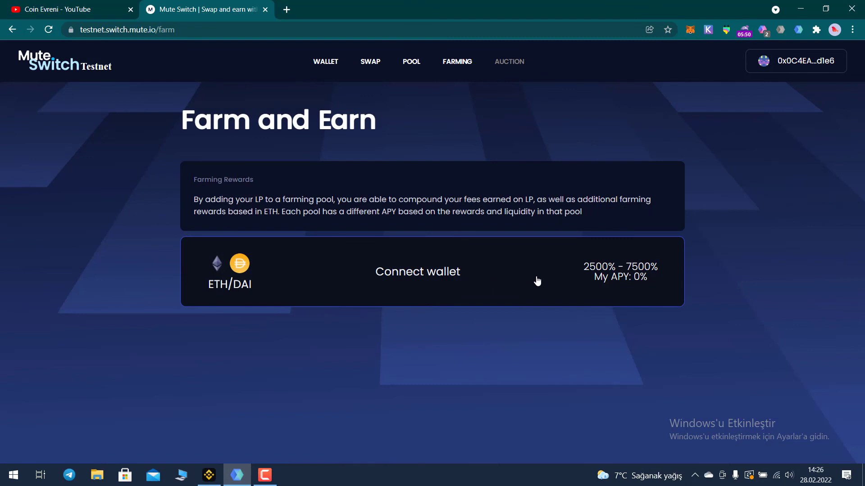
click(518, 282)
scroll(677, 302, down, 1)
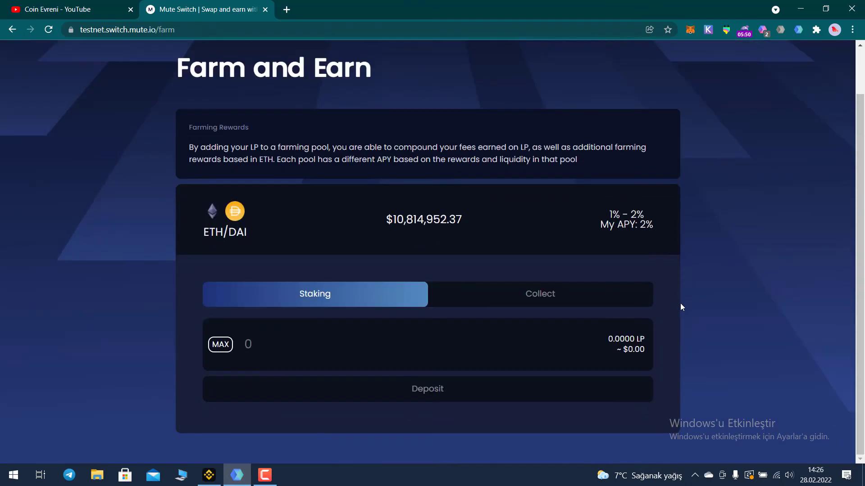
click(518, 296)
scroll(755, 288, down, 2)
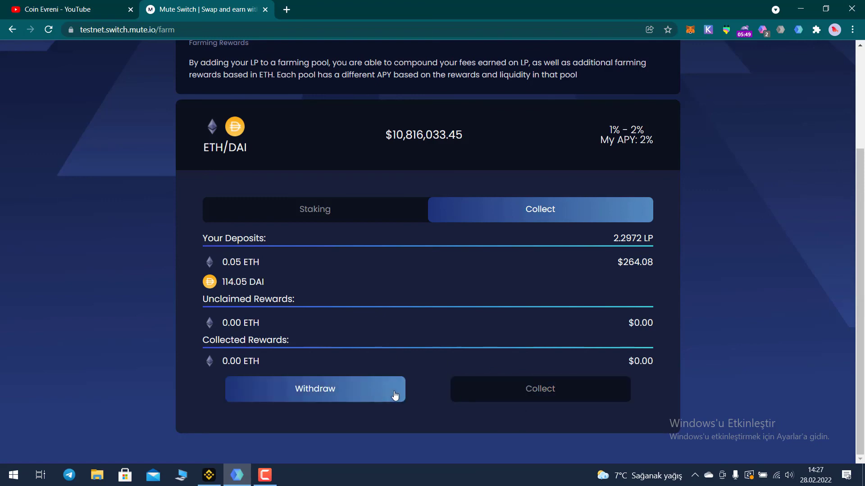
Collect the ETH/DAI farm's rewards, signing the request in MetaMask, and check the deposit and reward figures
click(549, 395)
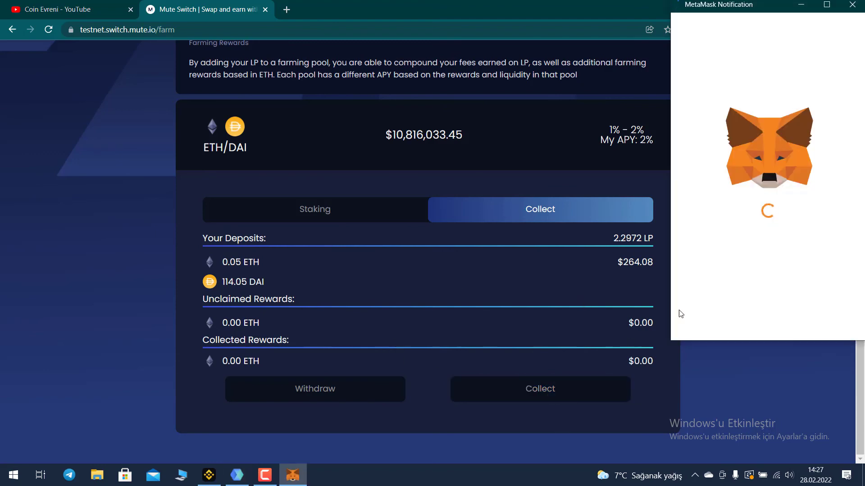
click(833, 303)
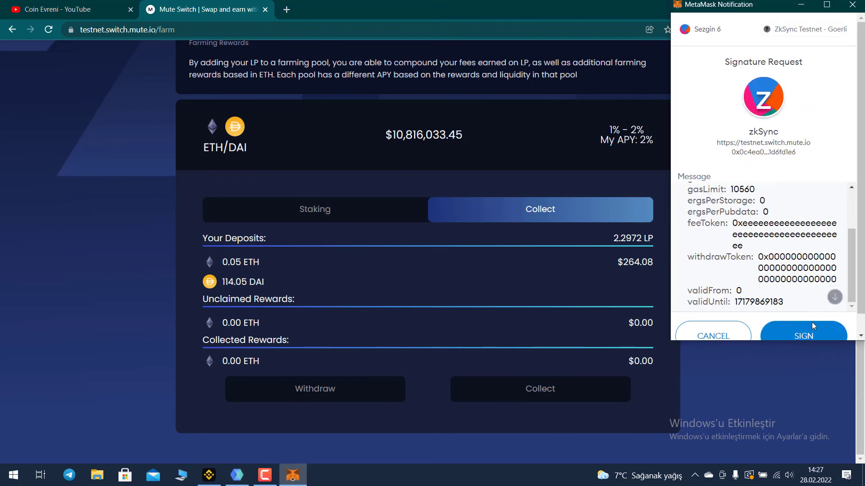
click(813, 329)
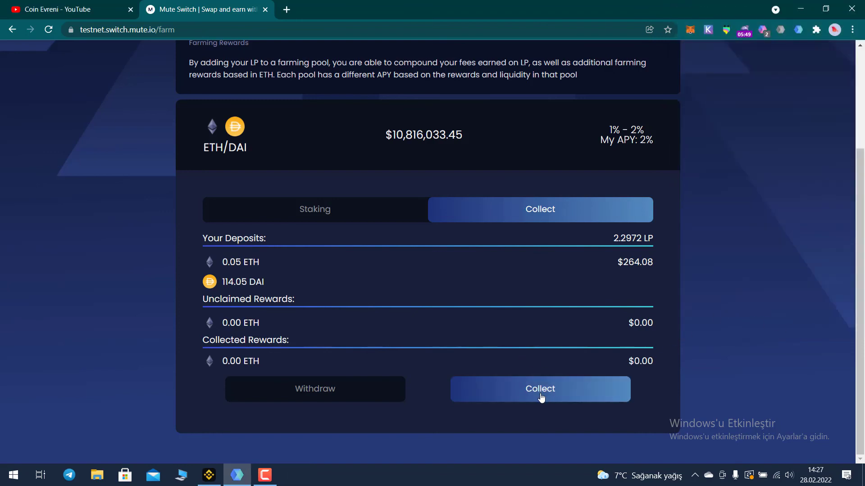
scroll(412, 298, up, 2)
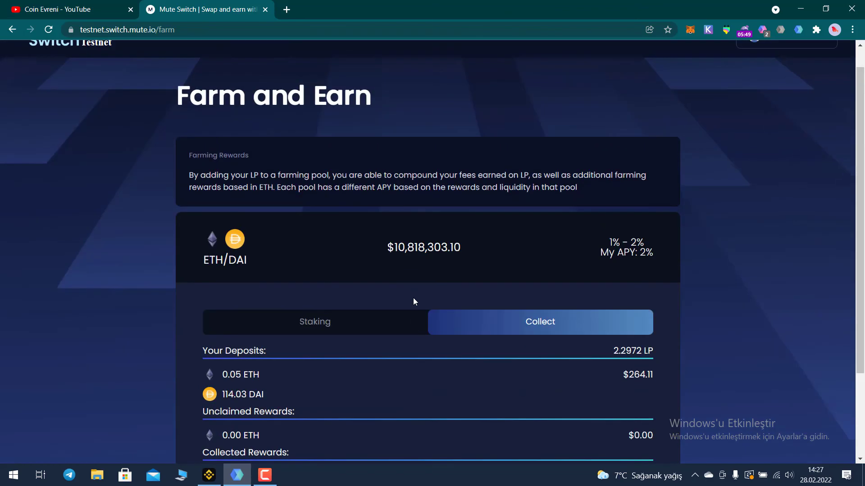
scroll(413, 299, down, 2)
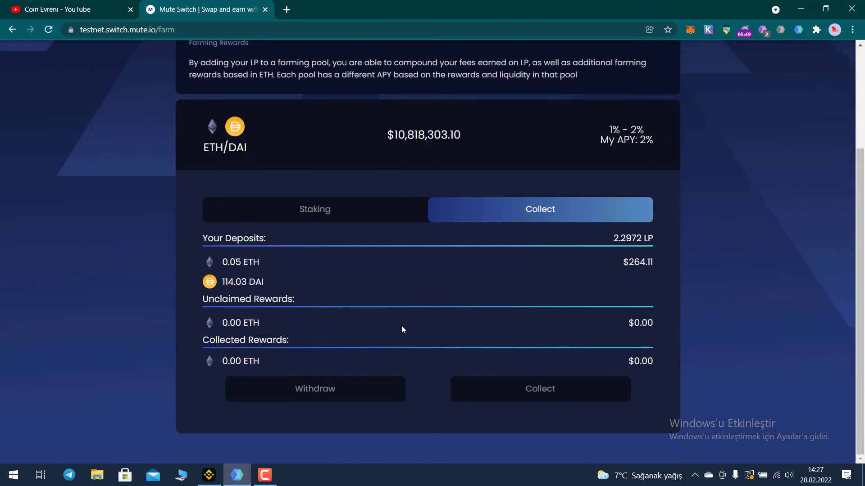
Withdraw the staked LP from the ETH/DAI farm and sign the request in MetaMask
click(322, 396)
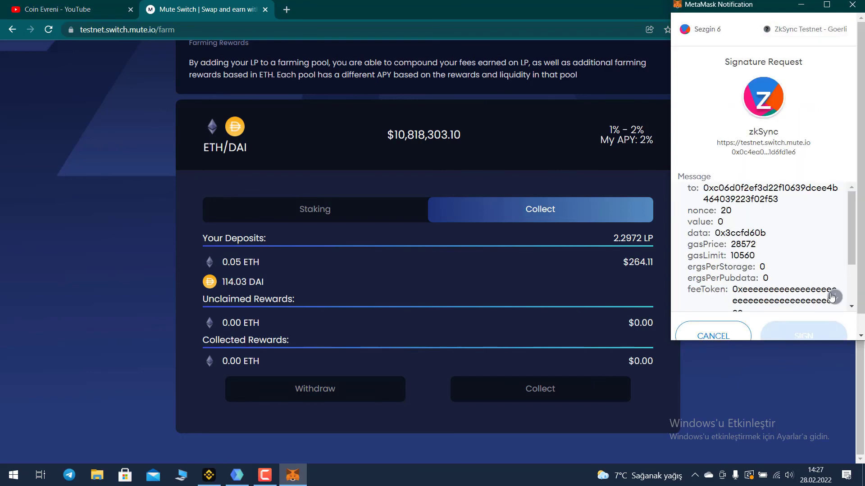
click(833, 297)
click(801, 315)
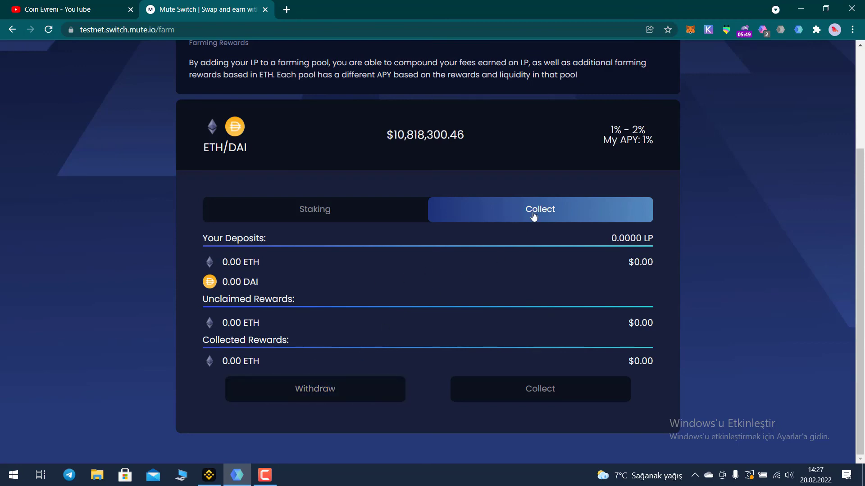
Stake the maximum available LP in the ETH/DAI farm again and sign the deposit in MetaMask
click(325, 214)
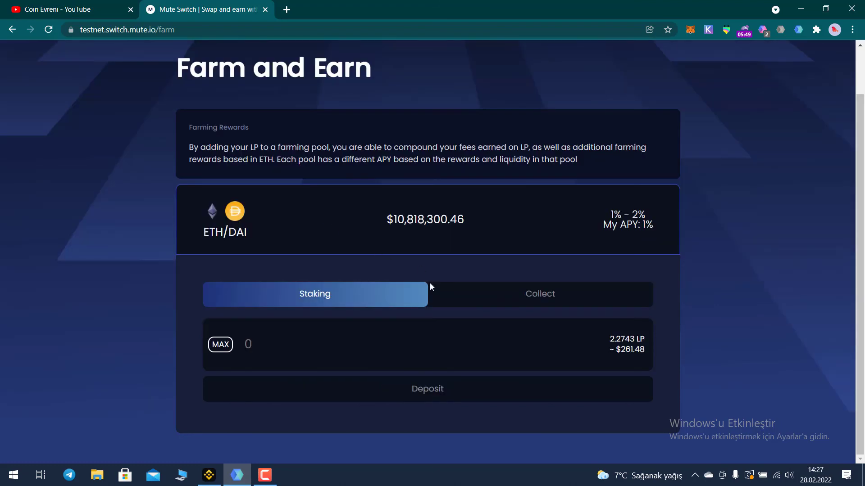
click(221, 345)
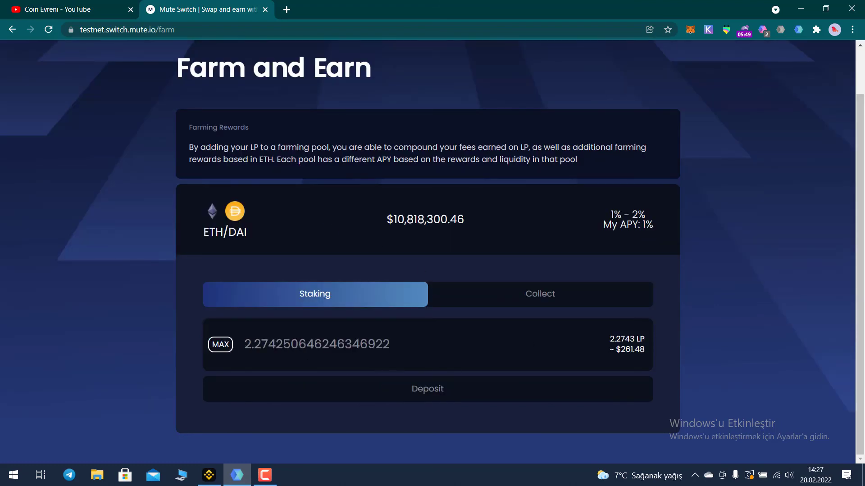
click(429, 391)
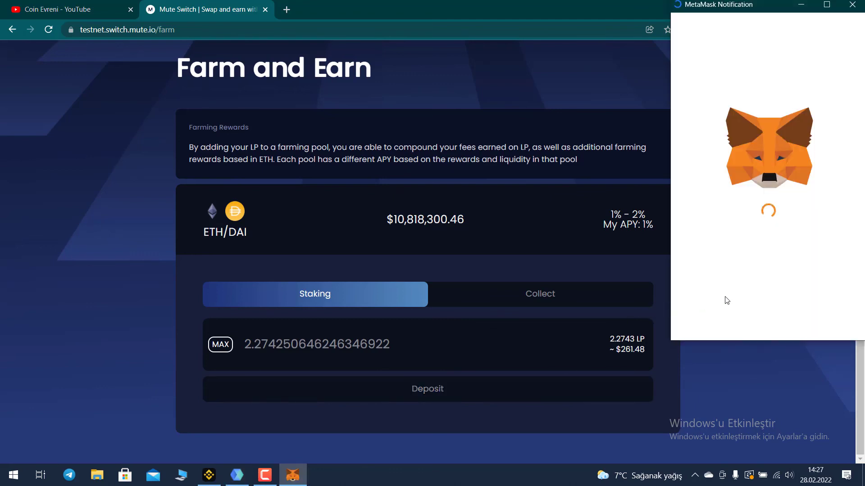
scroll(810, 270, down, 3)
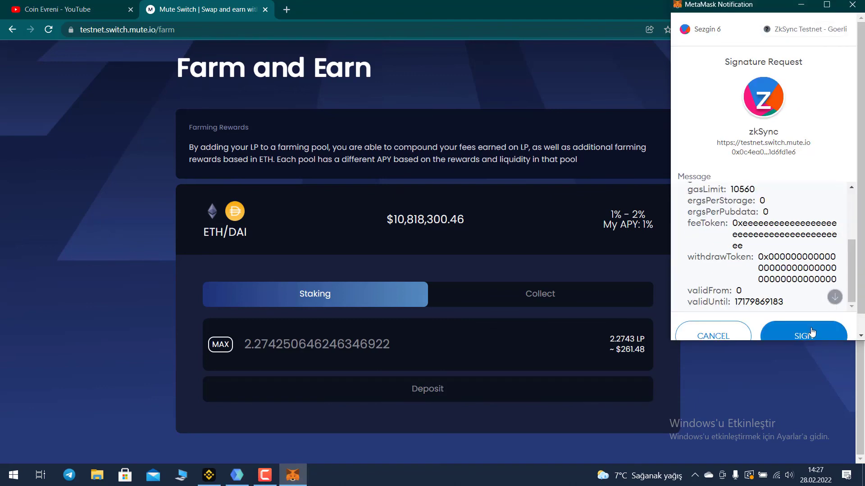
click(804, 335)
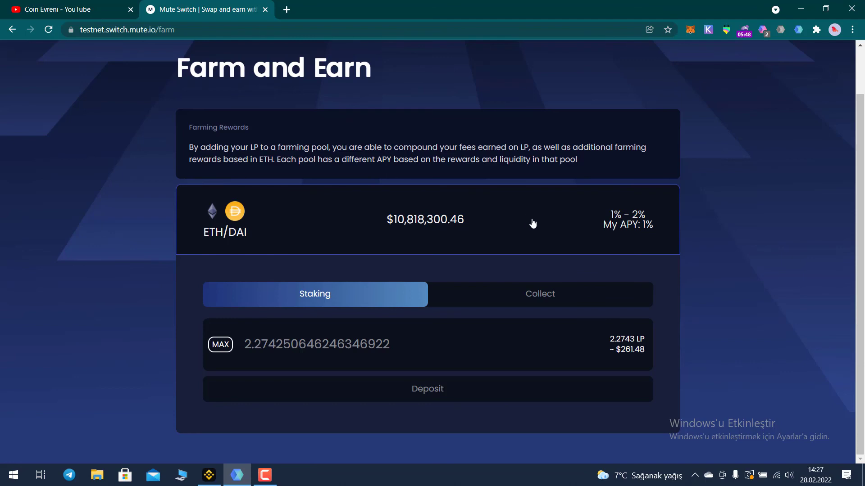
Examine the new deposit and the rewards in the ETH/DAI farm's collecting section
click(540, 295)
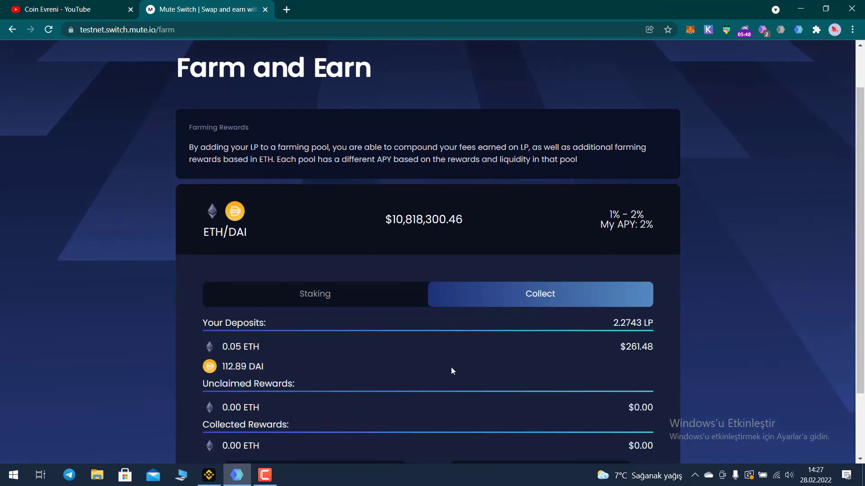
scroll(450, 366, down, 2)
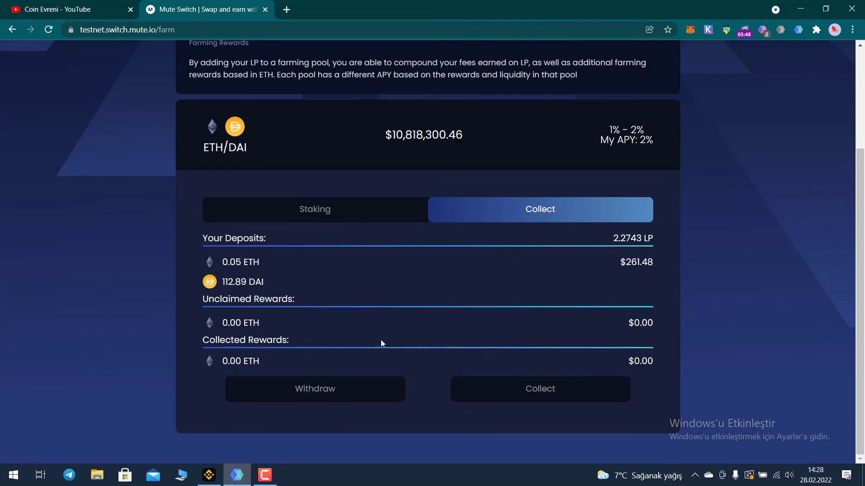
scroll(318, 238, up, 3)
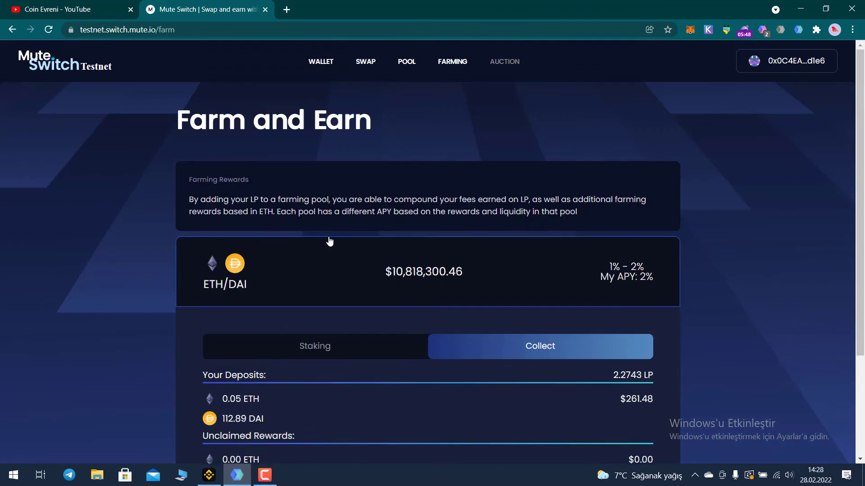
Review the remaining liquidity positions, the swap page and the wallet's assets and transactions, ending on the farming page
click(407, 68)
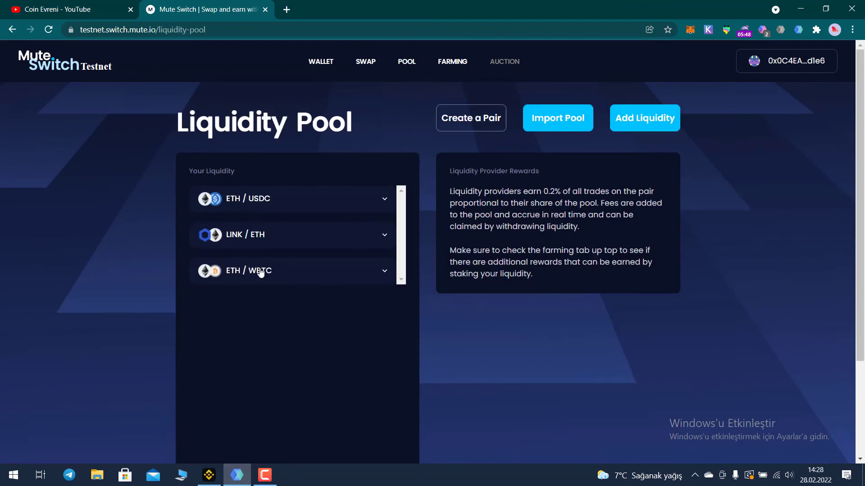
click(374, 63)
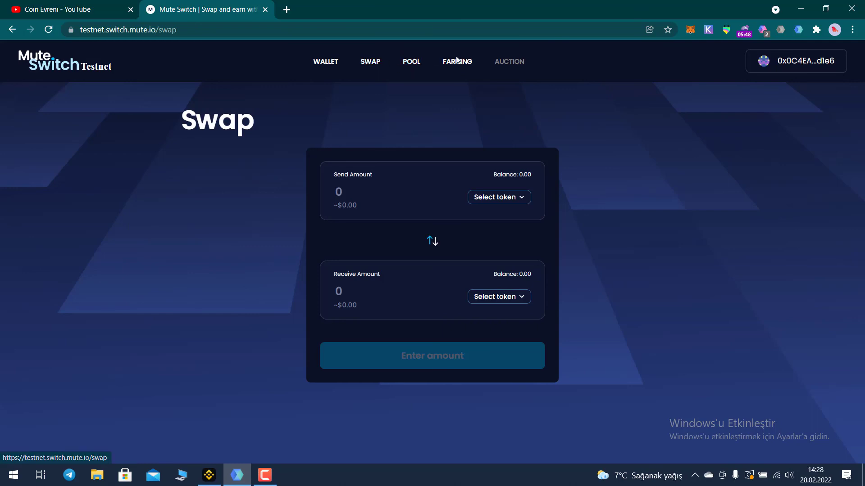
click(331, 64)
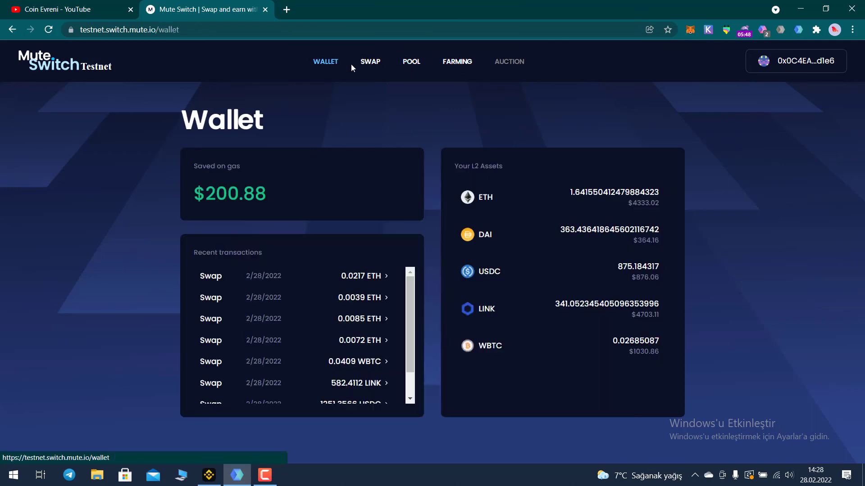
click(471, 68)
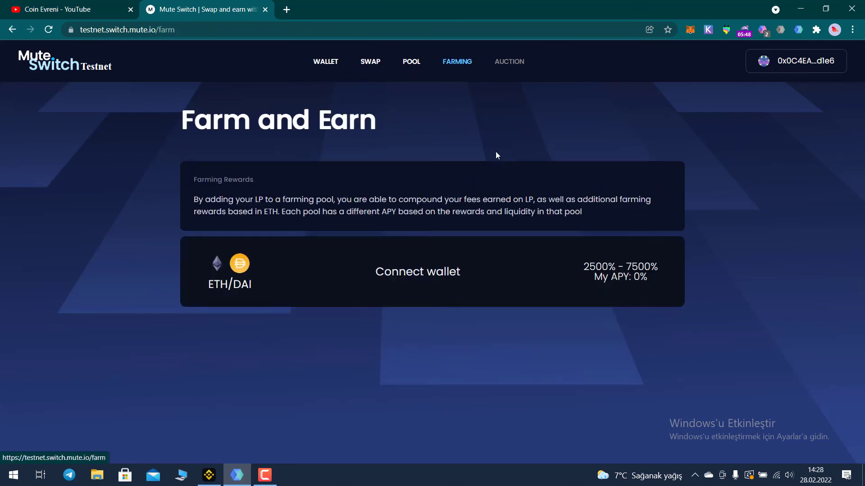